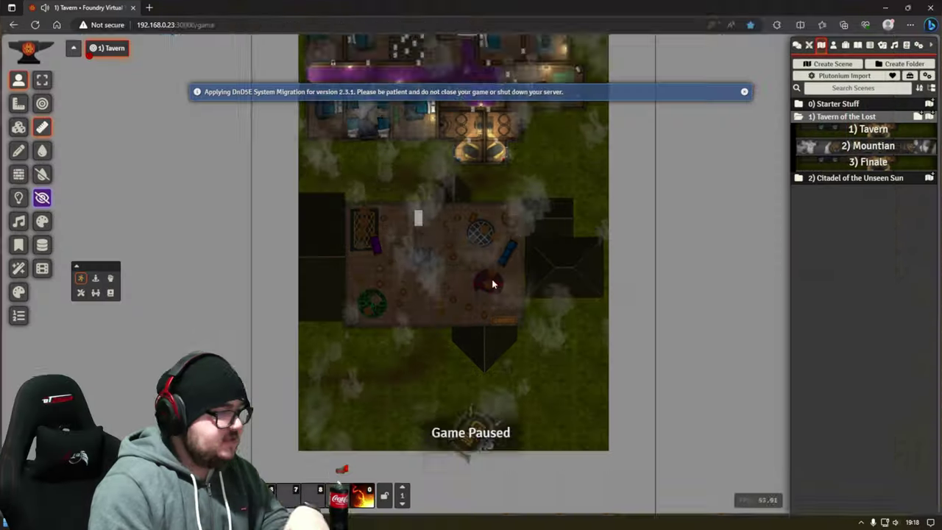
# Step: Drag out a large planned Tavern hallway room, widened to 17 by 12 tiles
pyautogui.scroll(3, 492, 279)
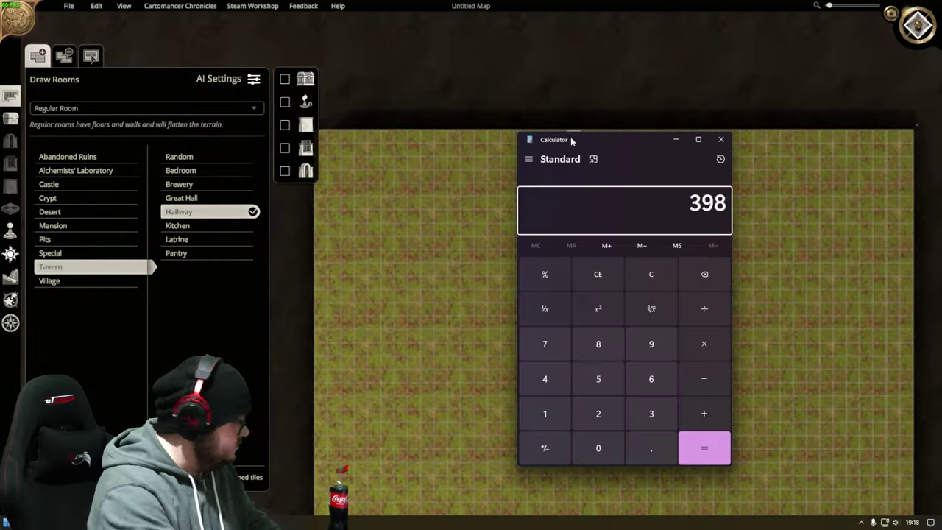
pyautogui.write('7939')
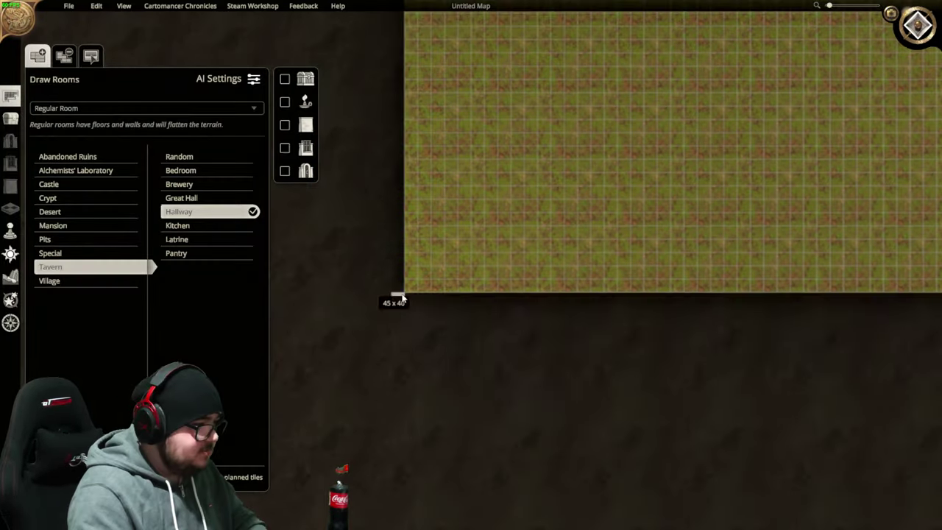
pyautogui.moveTo(393, 302); pyautogui.dragTo(370, 499)
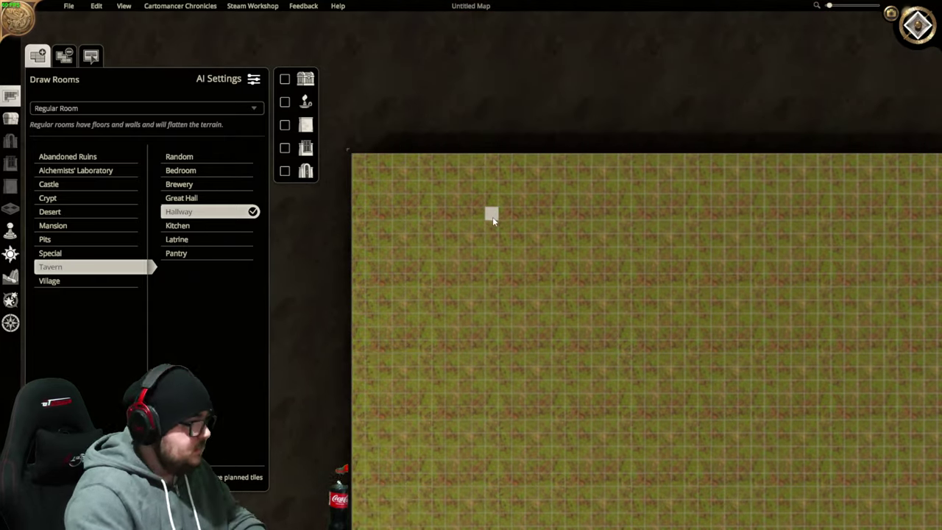
pyautogui.moveTo(489, 213); pyautogui.dragTo(736, 331)
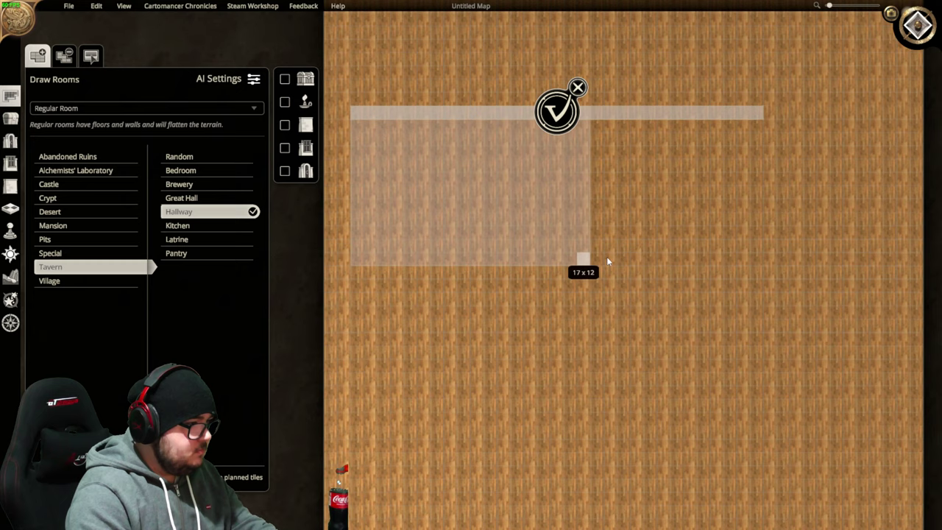
pyautogui.moveTo(596, 257); pyautogui.dragTo(764, 252)
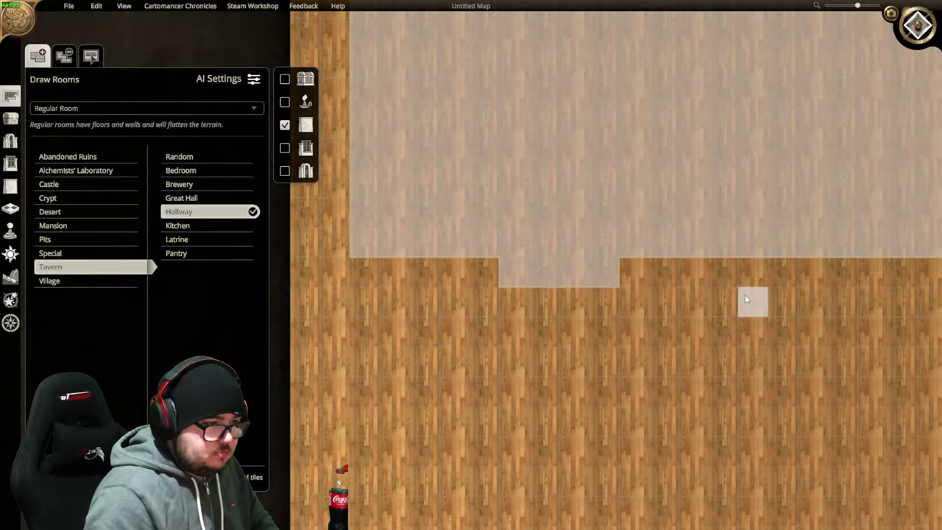
pyautogui.press('w')
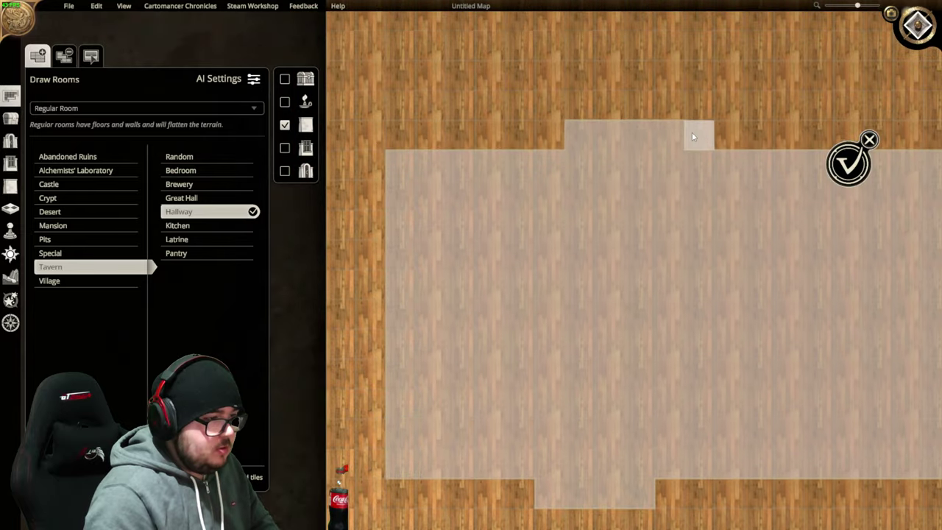
pyautogui.press('d')
pyautogui.press('s')
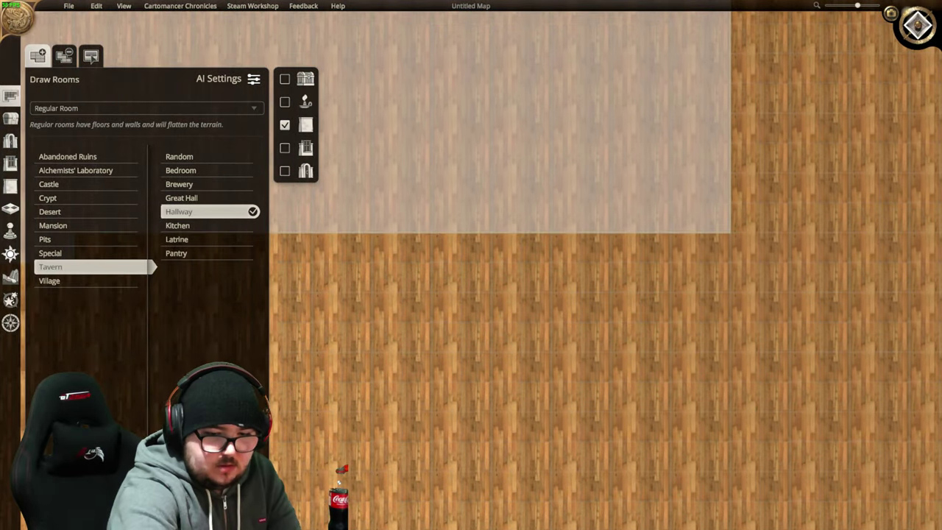
pyautogui.scroll(-3, 736, 283)
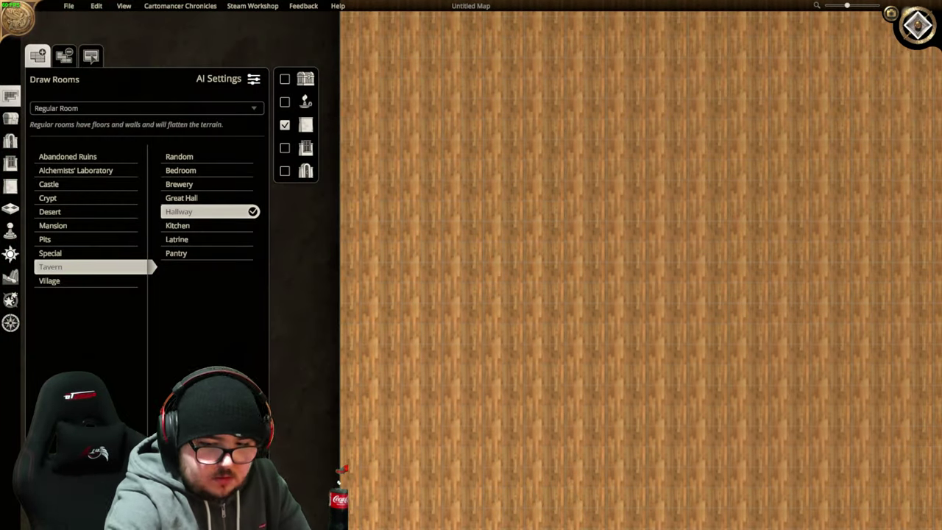
pyautogui.scroll(3, 658, 246)
# Step: Add overlapping rectangles and a long strip to grow the planned hallway into a stepped block
pyautogui.moveTo(665, 286); pyautogui.dragTo(606, 164)
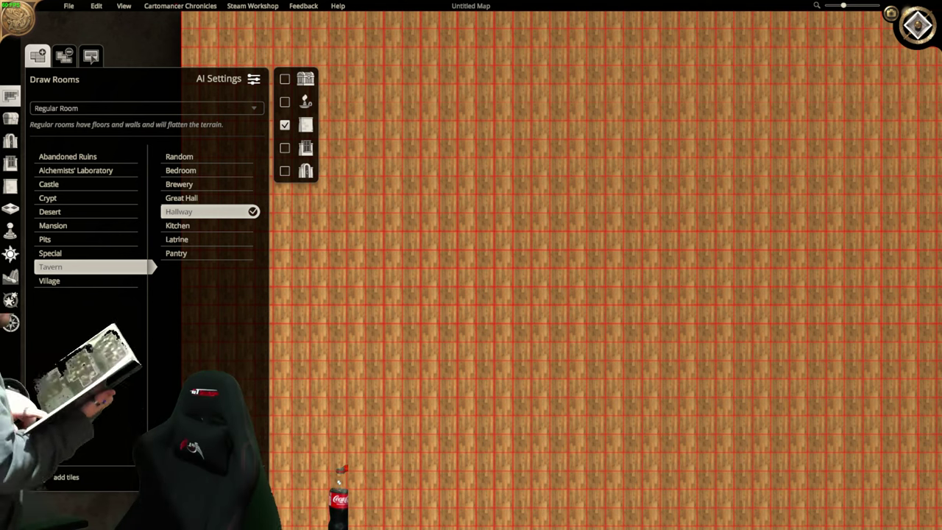
pyautogui.scroll(-1, 464, 265)
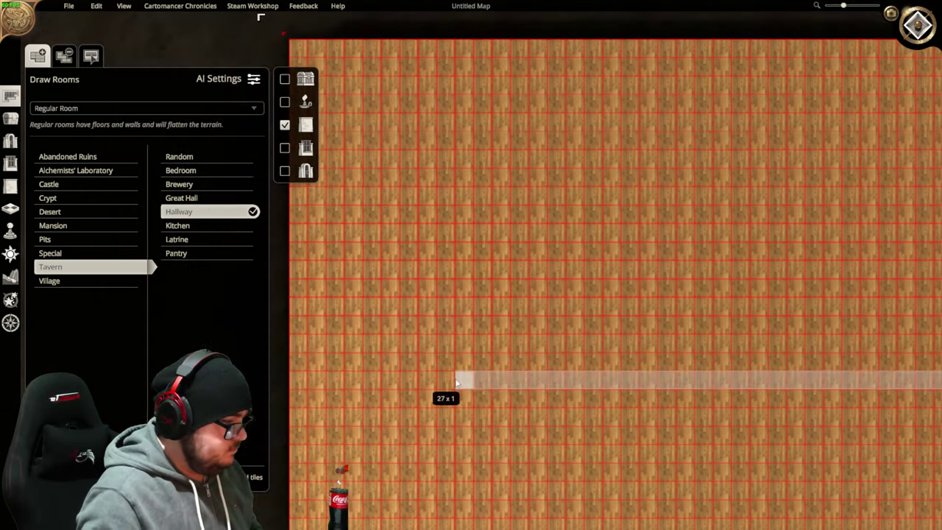
pyautogui.moveTo(640, 298)
pyautogui.mouseDown()
pyautogui.moveTo(656, 387)
pyautogui.moveTo(715, 318)
pyautogui.mouseUp()
pyautogui.scroll(1, 655, 386)
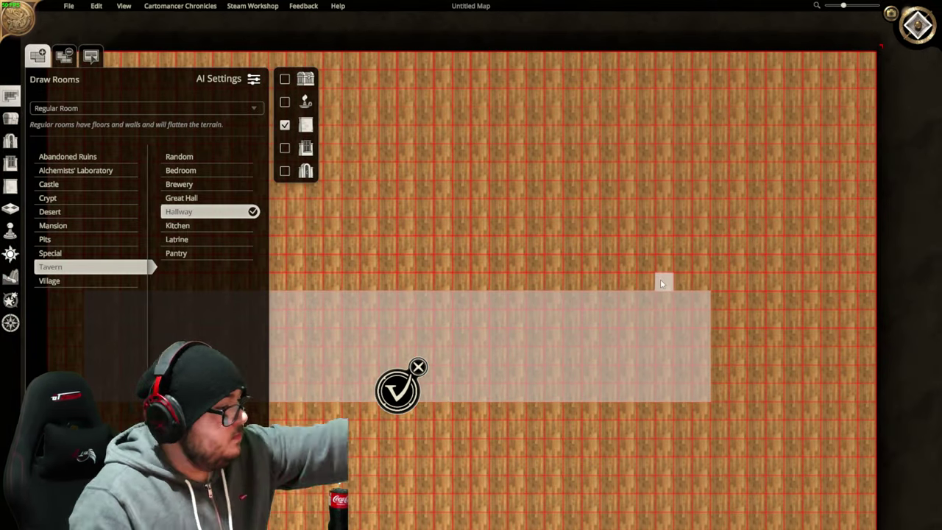
pyautogui.moveTo(519, 184)
pyautogui.mouseDown()
pyautogui.moveTo(495, 295)
pyautogui.moveTo(484, 223)
pyautogui.mouseUp()
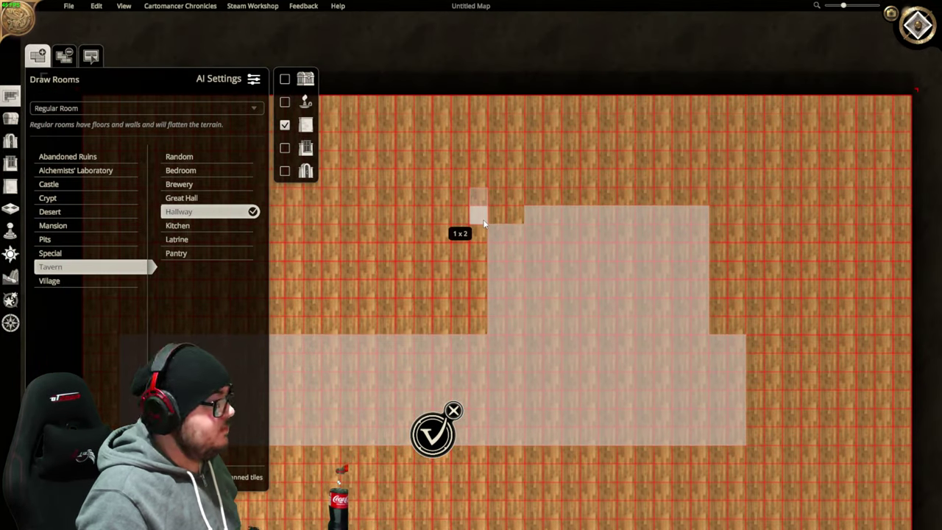
pyautogui.moveTo(410, 223)
pyautogui.mouseDown()
pyautogui.moveTo(461, 252)
pyautogui.moveTo(417, 245)
pyautogui.moveTo(459, 357)
pyautogui.moveTo(534, 254)
pyautogui.mouseUp()
# Step: Build the planned stepped hallway room and return to drawing rooms
pyautogui.press('s')
pyautogui.click(638, 295)
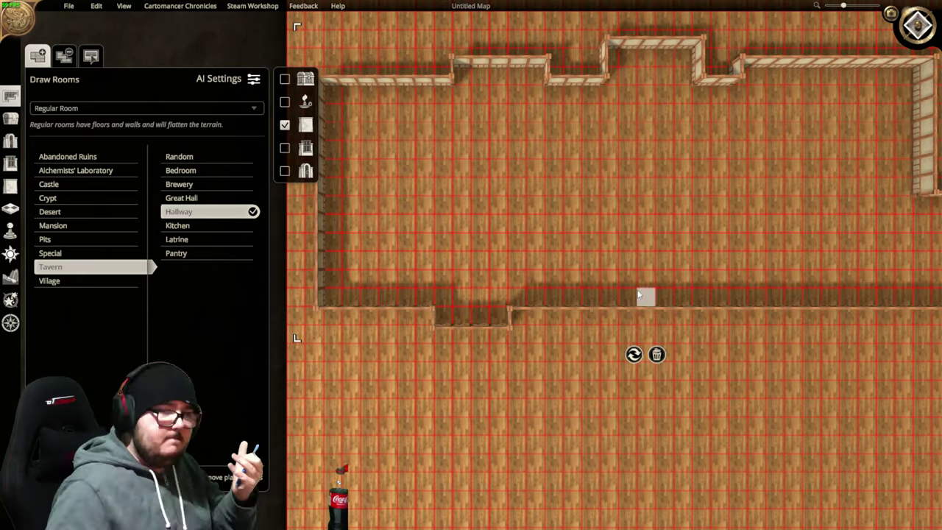
pyautogui.click(90, 56)
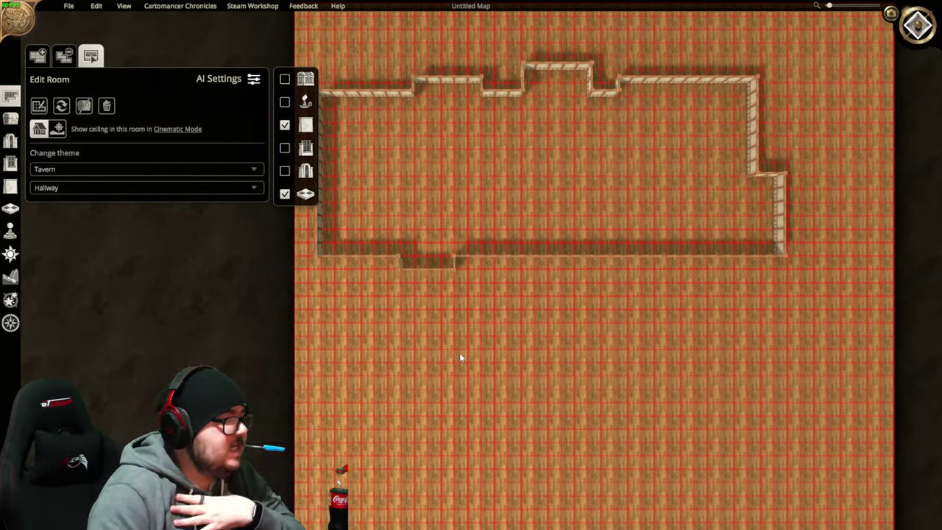
pyautogui.click(38, 56)
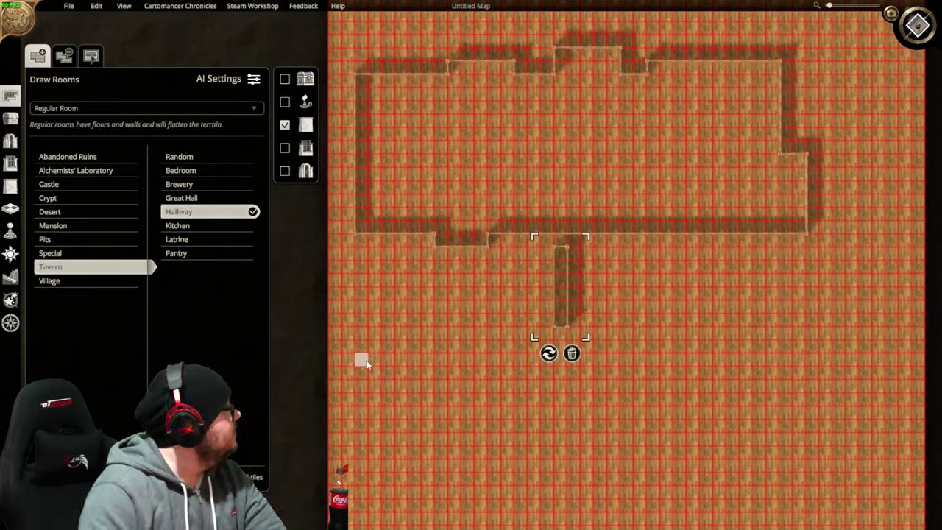
# Step: Plan a narrow connecting corridor and a long room below it, then build them
pyautogui.moveTo(367, 362); pyautogui.dragTo(600, 364)
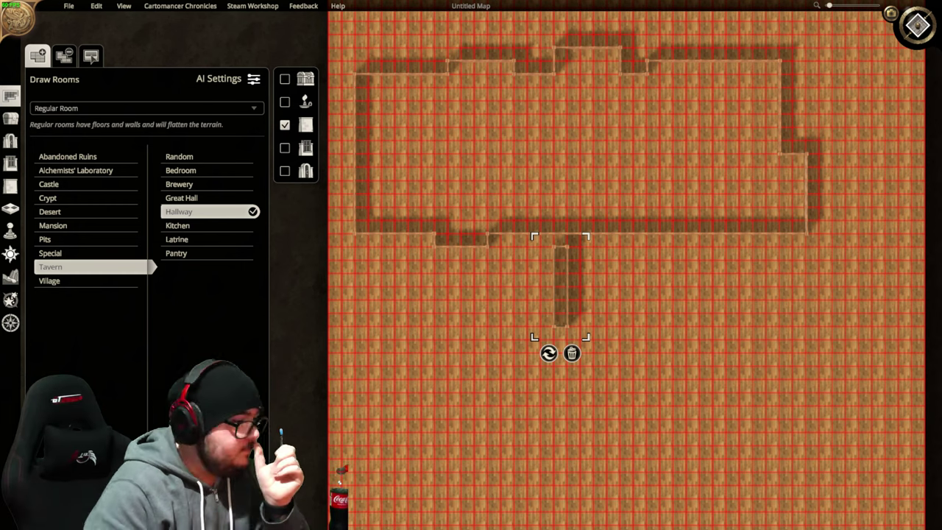
pyautogui.moveTo(362, 373); pyautogui.dragTo(796, 380)
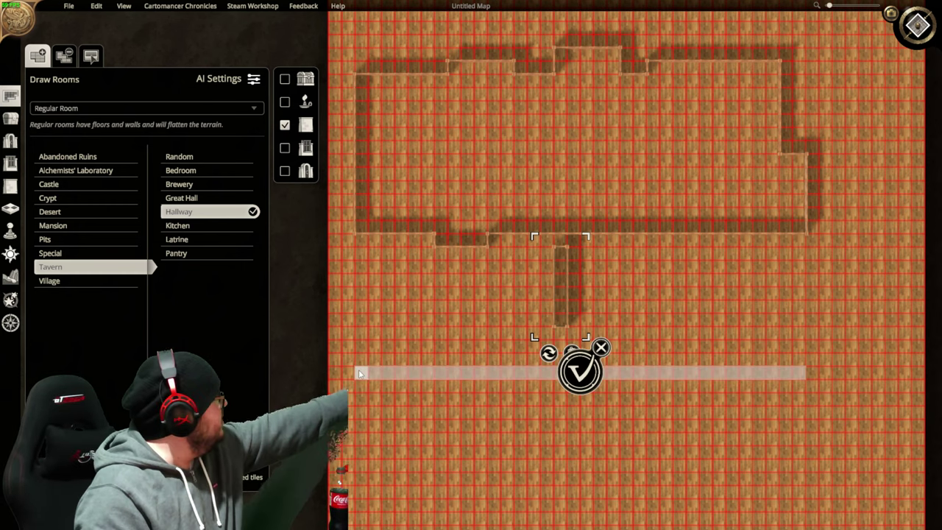
pyautogui.moveTo(359, 374); pyautogui.dragTo(359, 436)
pyautogui.scroll(2, 557, 380)
pyautogui.moveTo(295, 280); pyautogui.dragTo(596, 280)
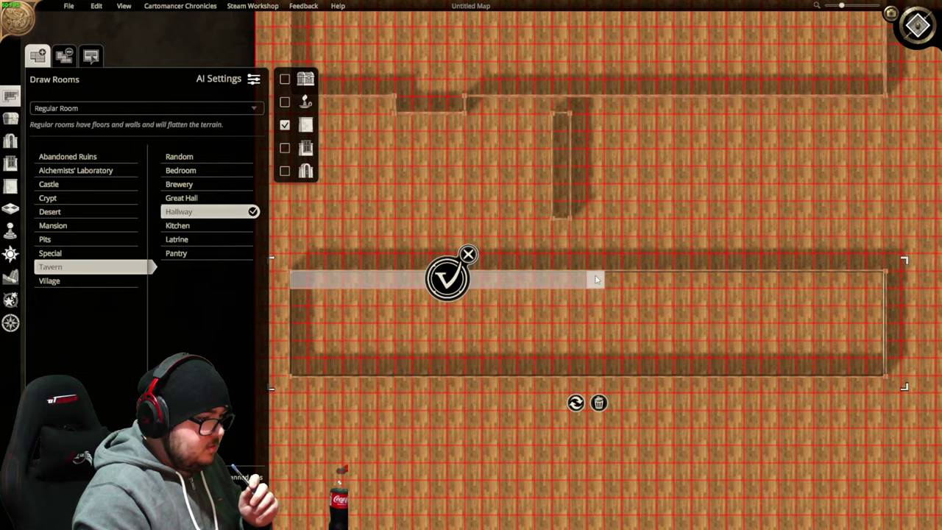
pyautogui.scroll(-2, 596, 280)
pyautogui.scroll(2, 552, 326)
pyautogui.click(572, 352)
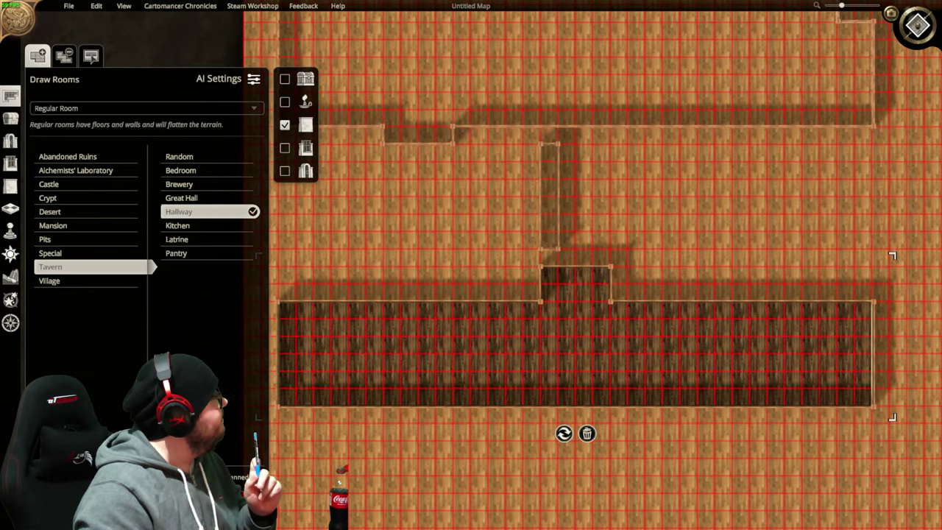
# Step: Plan a 17 by 16 room on the left and build it
pyautogui.scroll(1, 458, 327)
pyautogui.scroll(-2, 457, 328)
pyautogui.scroll(2, 457, 328)
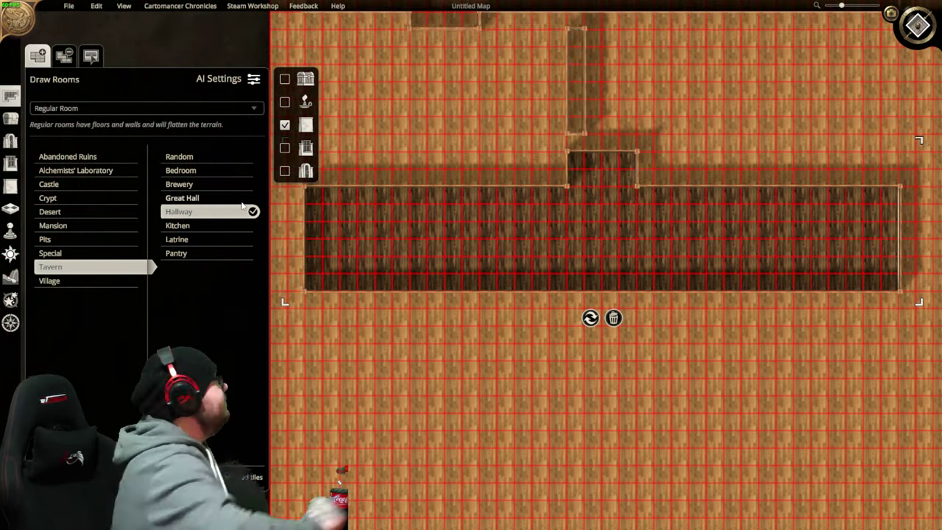
pyautogui.moveTo(433, 81); pyautogui.dragTo(711, 92)
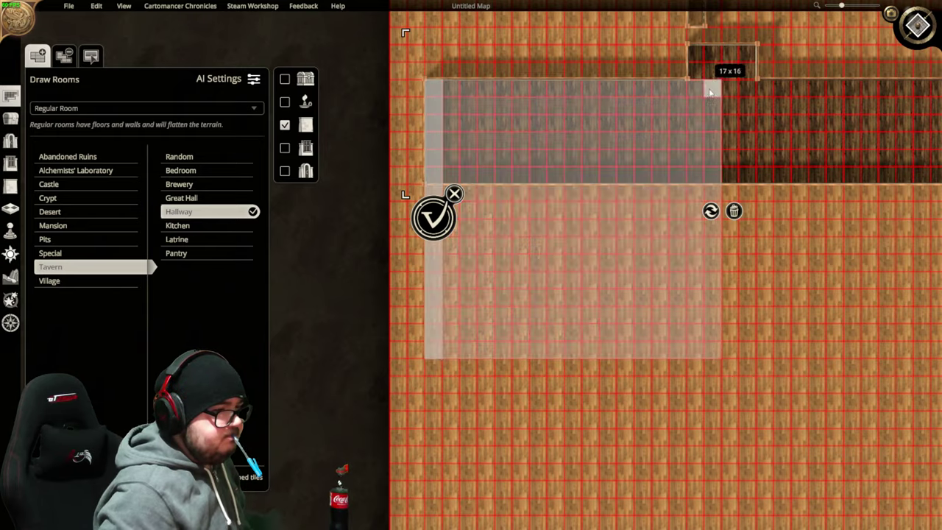
pyautogui.scroll(-3, 474, 336)
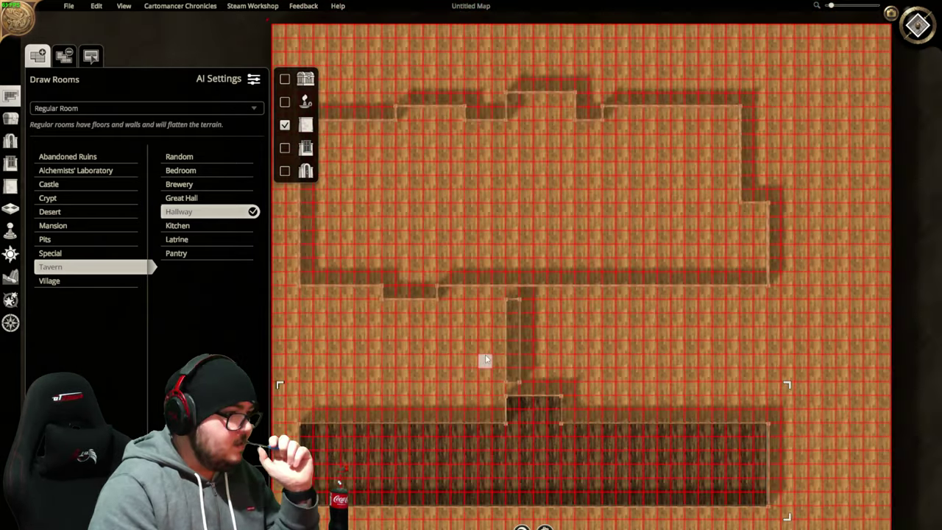
pyautogui.click(485, 357)
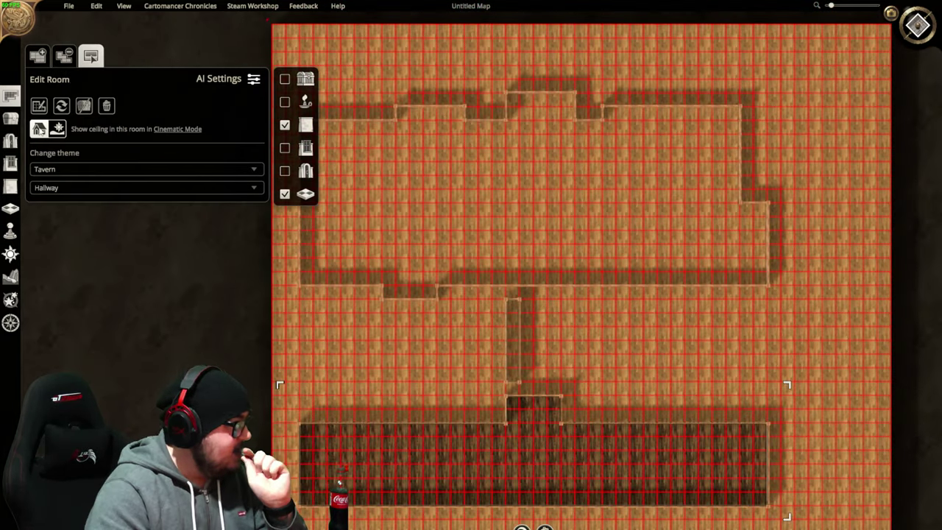
# Step: Plan a 3-wide vertical hallway down the map and remove the walls along it
pyautogui.scroll(2, 537, 370)
pyautogui.moveTo(600, 340)
pyautogui.mouseDown()
pyautogui.moveTo(600, 526)
pyautogui.moveTo(560, 382)
pyautogui.mouseUp()
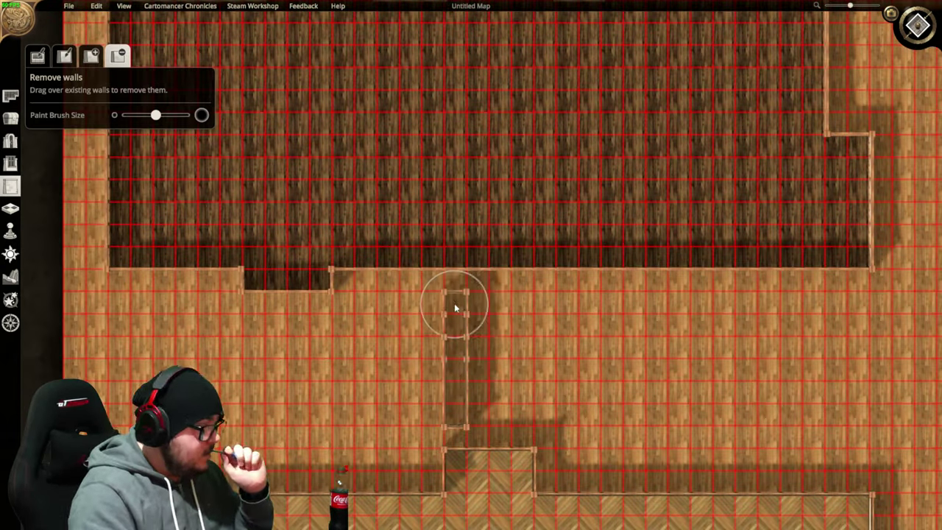
pyautogui.moveTo(454, 303); pyautogui.dragTo(454, 442)
pyautogui.click(17, 211)
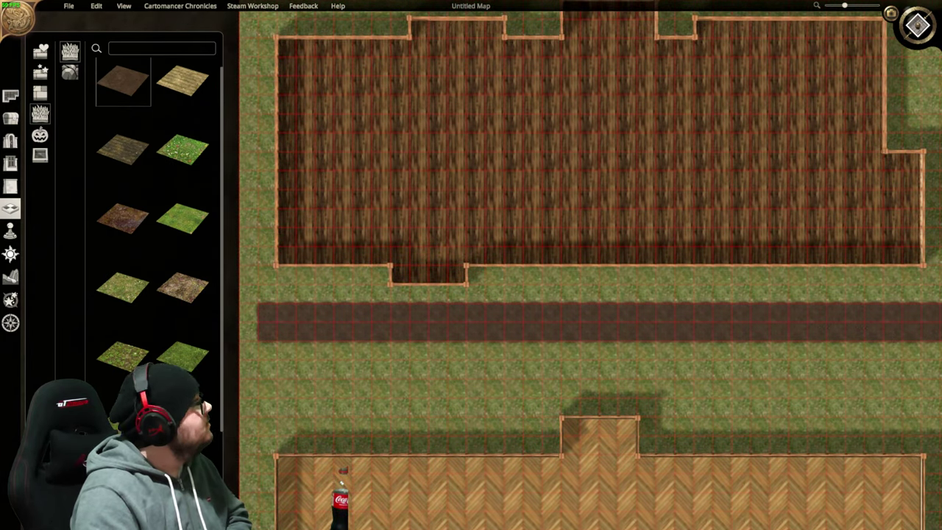
# Step: Open the saved Black Bard map
pyautogui.click(11, 140)
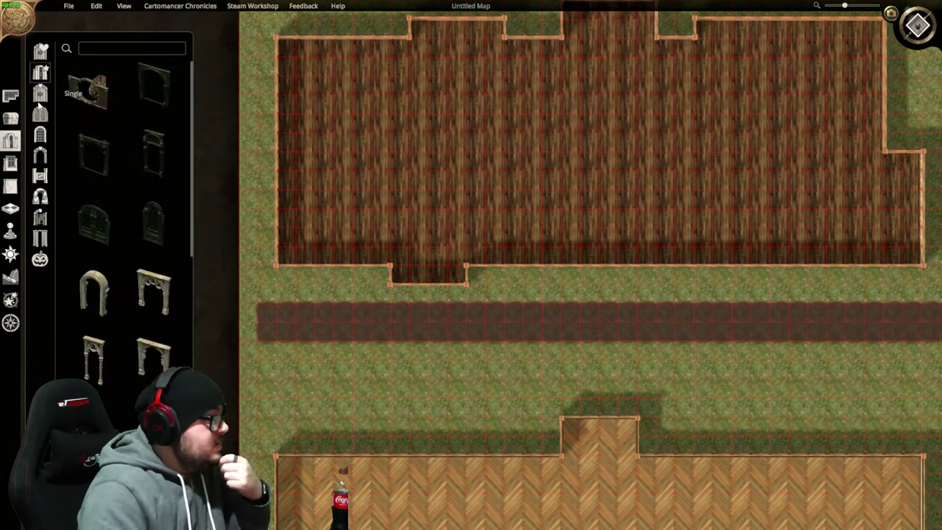
pyautogui.scroll(-5, 140, 316)
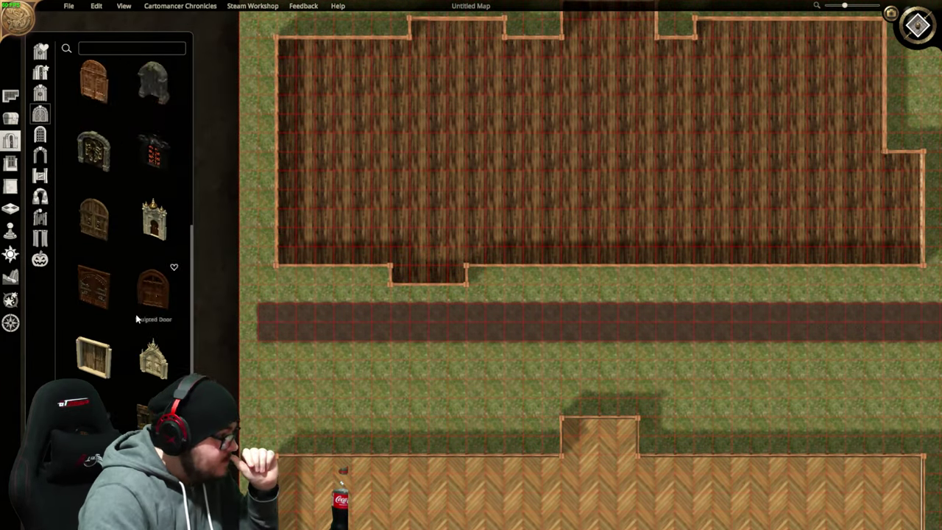
pyautogui.click(68, 5)
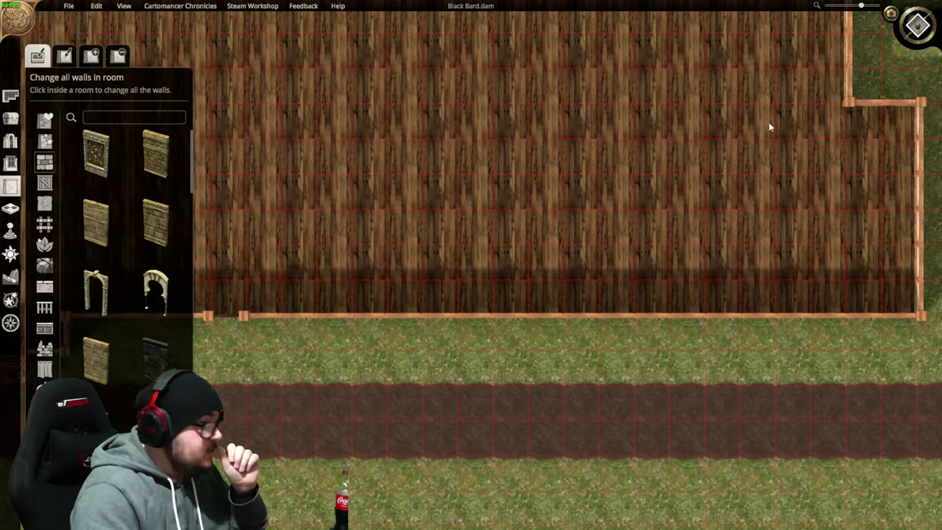
pyautogui.scroll(-3, 482, 257)
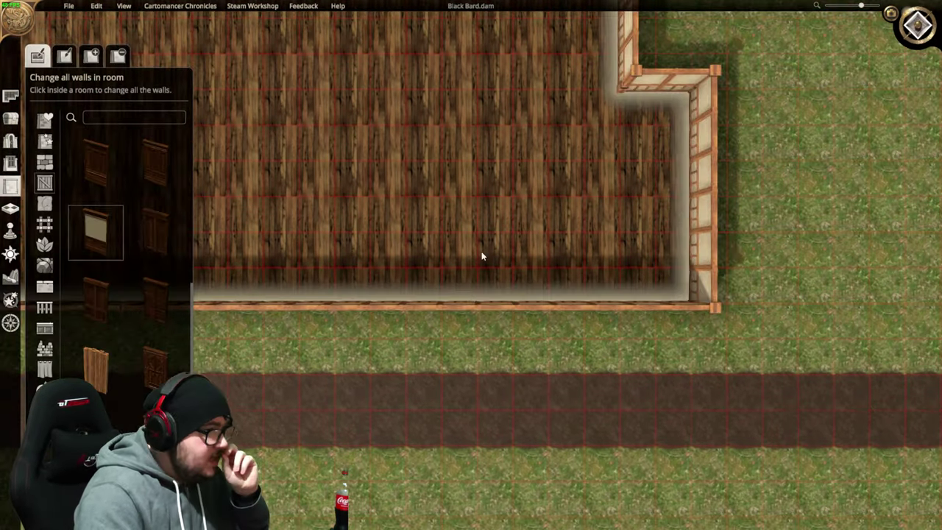
# Step: Switch to the Place wall tool and move to the building's top-left corner
pyautogui.click(91, 56)
pyautogui.scroll(3, 615, 126)
pyautogui.scroll(-5, 616, 126)
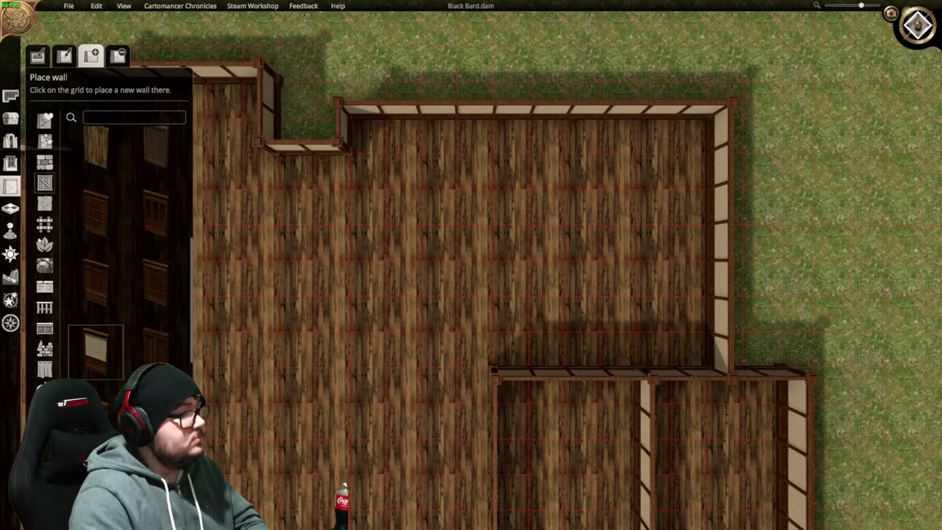
pyautogui.press('s')
pyautogui.scroll(4, 387, 213)
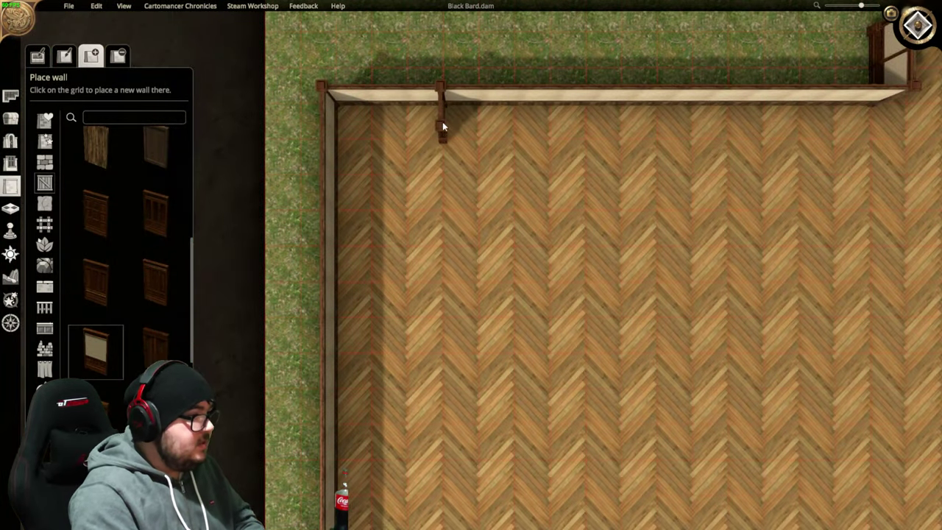
pyautogui.scroll(3, 515, 192)
pyautogui.scroll(-5, 233, 298)
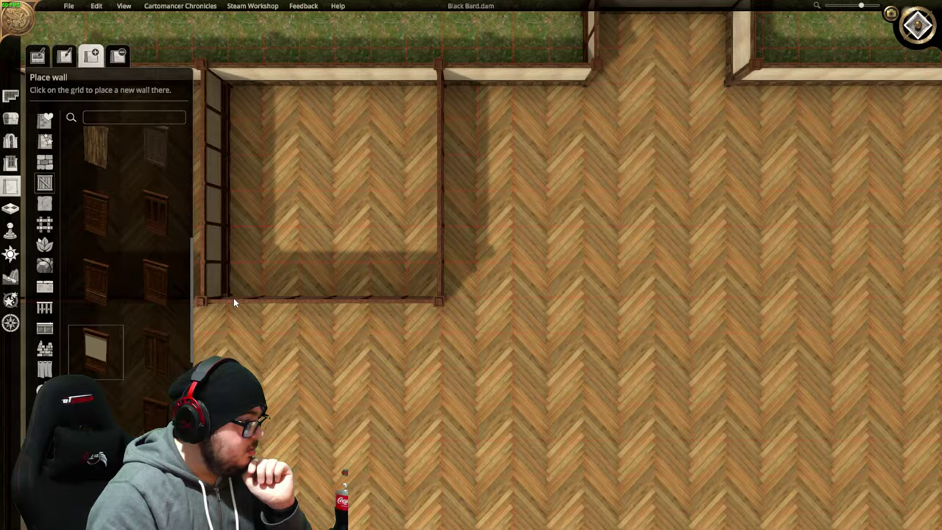
# Step: Lay out a 3-by-12 Tavern hallway strip between the two buildings
pyautogui.press('s')
pyautogui.scroll(4, 462, 274)
pyautogui.press('Escape')
pyautogui.scroll(-3, 461, 275)
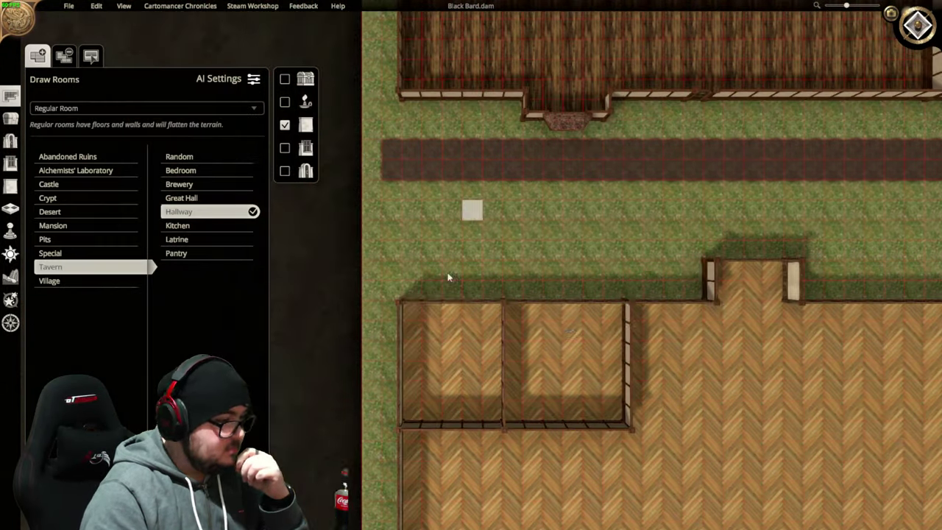
pyautogui.moveTo(448, 273); pyautogui.dragTo(553, 44)
# Step: Move to the herringbone room's corner and switch to wall editing
pyautogui.scroll(-2, 616, 157)
pyautogui.press('s')
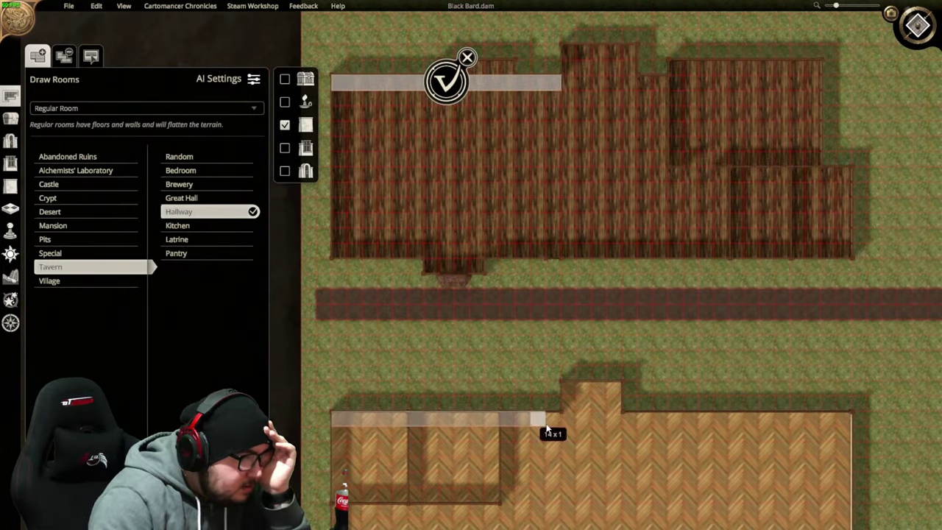
pyautogui.scroll(5, 585, 238)
pyautogui.scroll(-5, 399, 410)
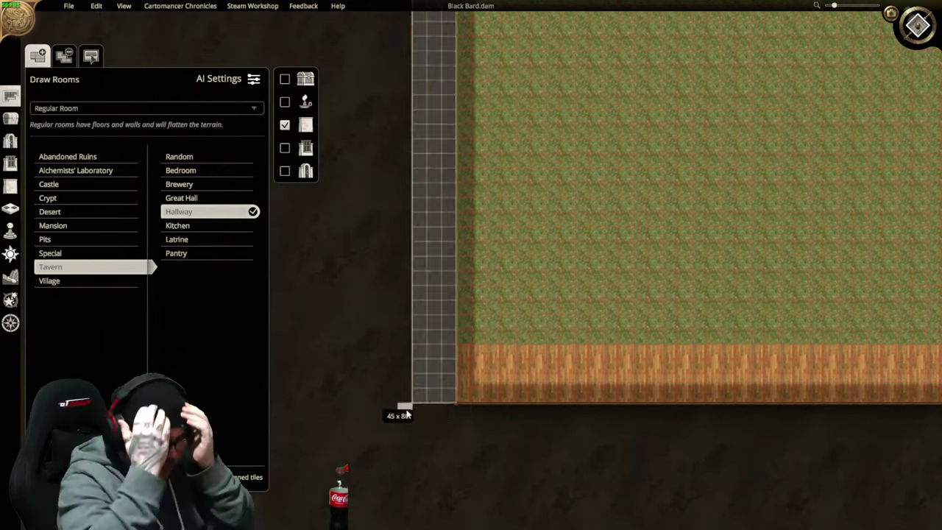
pyautogui.press('4')
pyautogui.press('w')
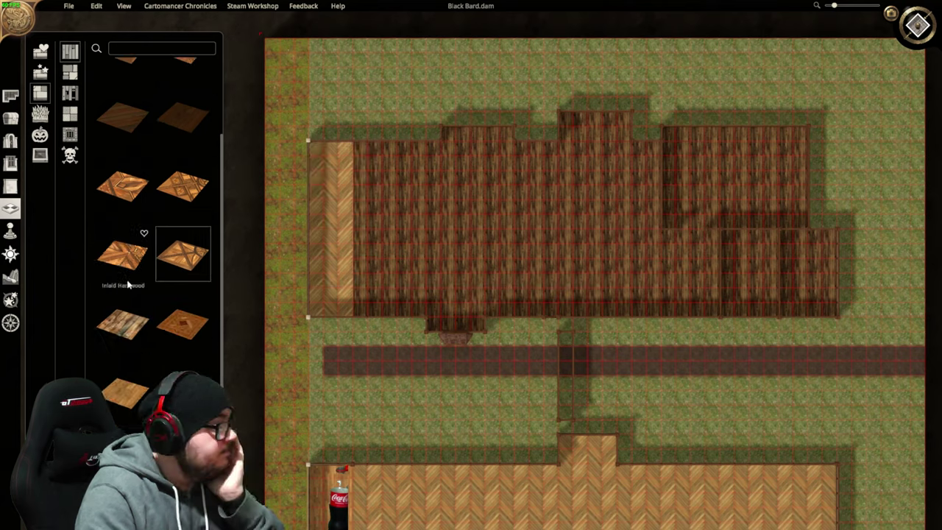
# Step: Give the northern building a plank floor and draw an interior wall down from its top wall
pyautogui.click(401, 309)
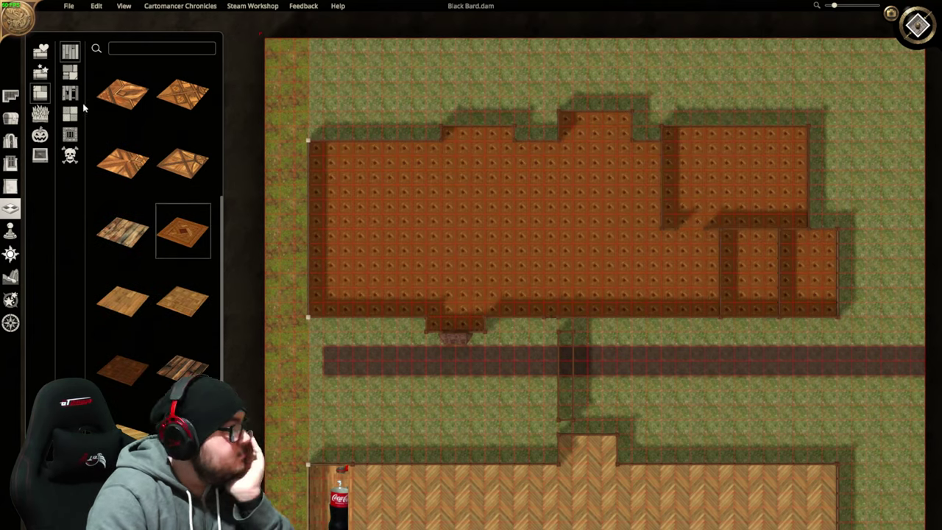
pyautogui.scroll(-10, 154, 220)
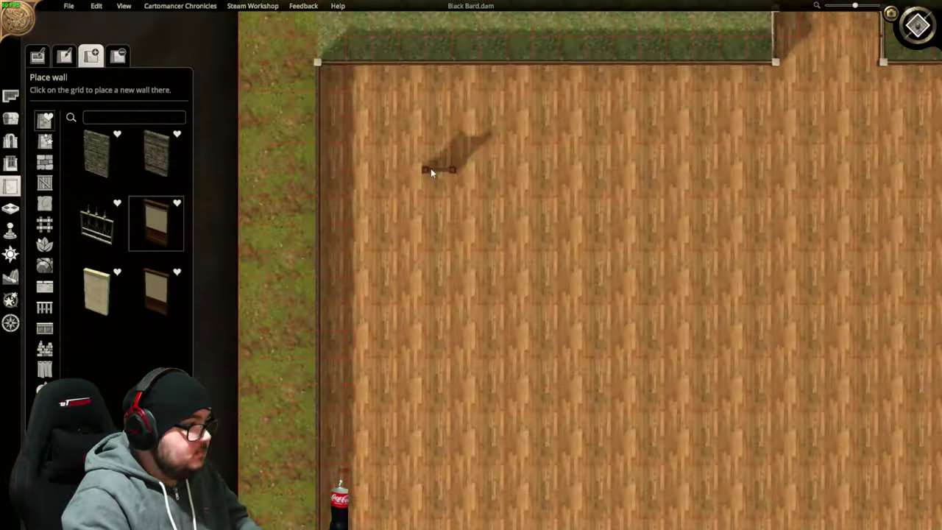
pyautogui.moveTo(453, 65)
pyautogui.mouseDown()
pyautogui.moveTo(453, 225)
pyautogui.moveTo(733, 241)
pyautogui.moveTo(732, 79)
pyautogui.mouseUp()
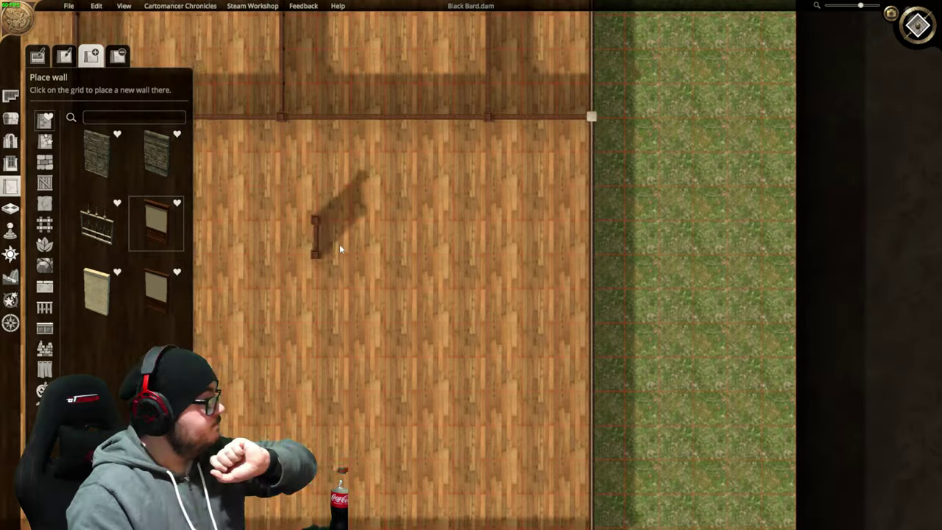
# Step: Draw two vertical dividing walls and a horizontal wall, splitting the plank floor into three rooms
pyautogui.moveTo(339, 244); pyautogui.dragTo(397, 318)
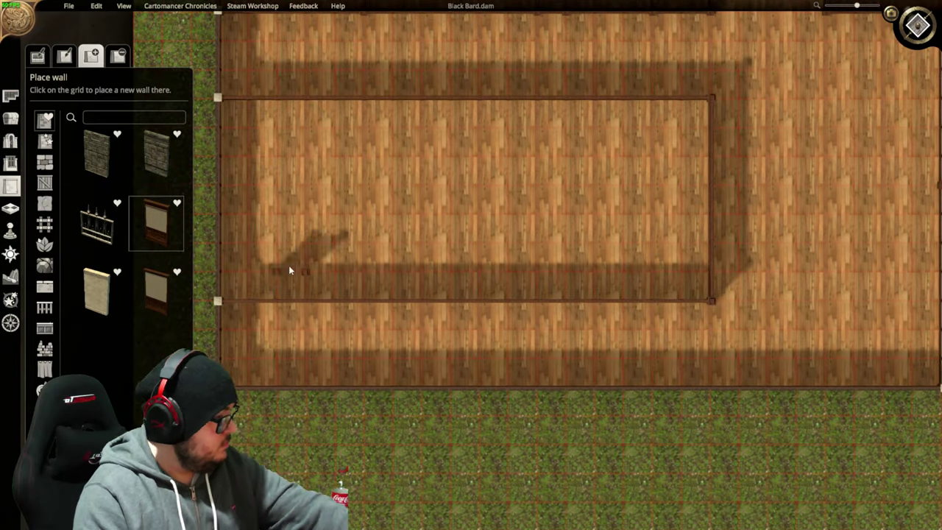
pyautogui.moveTo(362, 98); pyautogui.dragTo(363, 301)
pyautogui.moveTo(536, 98); pyautogui.dragTo(534, 302)
pyautogui.press('d')
pyautogui.moveTo(516, 211)
pyautogui.mouseDown()
pyautogui.moveTo(571, 212)
pyautogui.moveTo(331, 224)
pyautogui.mouseUp()
# Step: Remove the interior partitions so the plank-floored building becomes one open room
pyautogui.press('d')
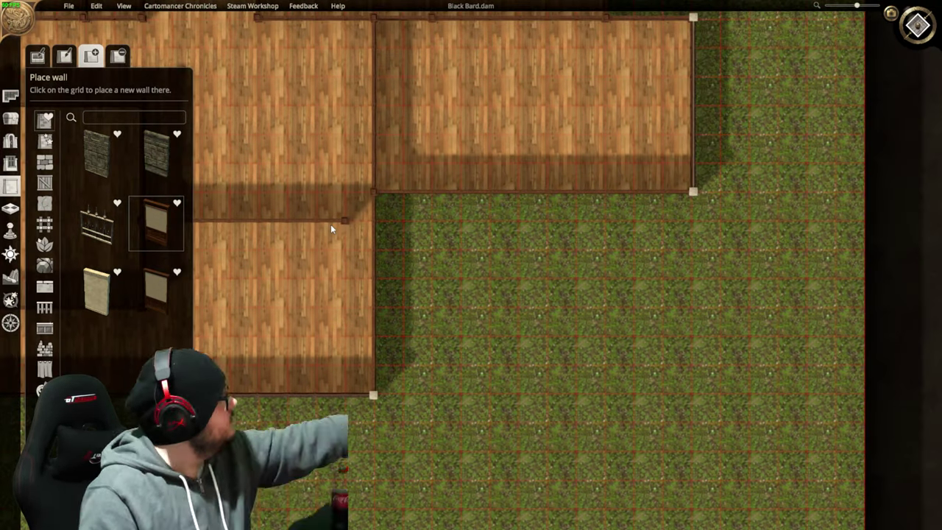
pyautogui.press('a')
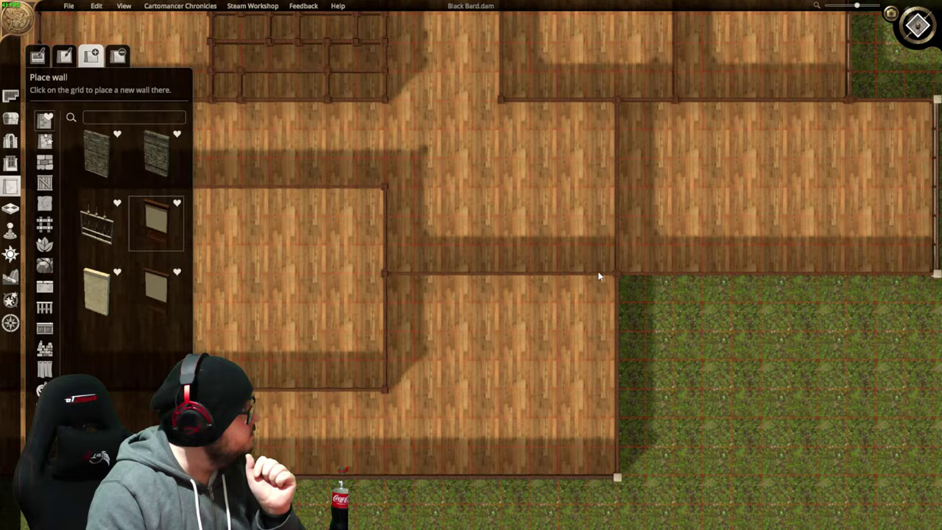
pyautogui.press('a')
pyautogui.press('s')
pyautogui.press('d')
pyautogui.press('a')
pyautogui.press('s')
pyautogui.press('4')
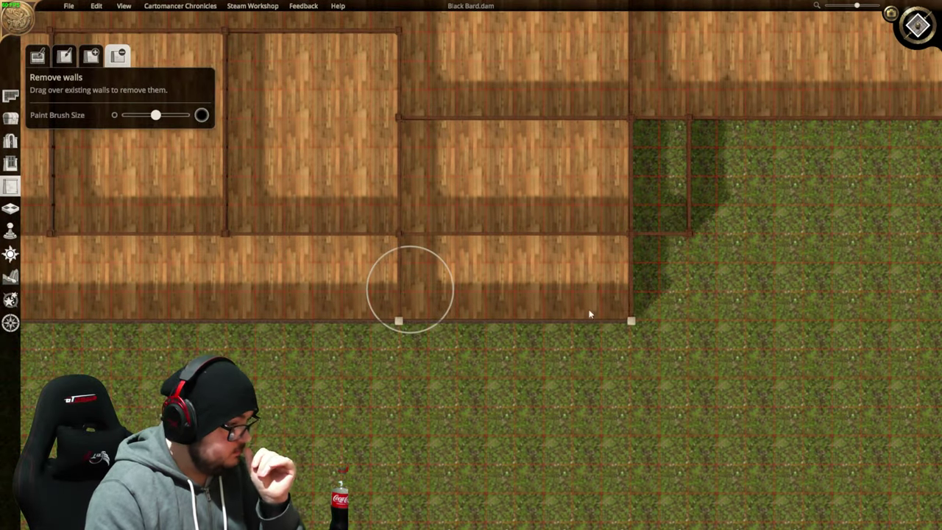
# Step: Switch to floor painting and choose a different set of floor textures
pyautogui.press('d')
pyautogui.press('2')
pyautogui.scroll(2, 471, 221)
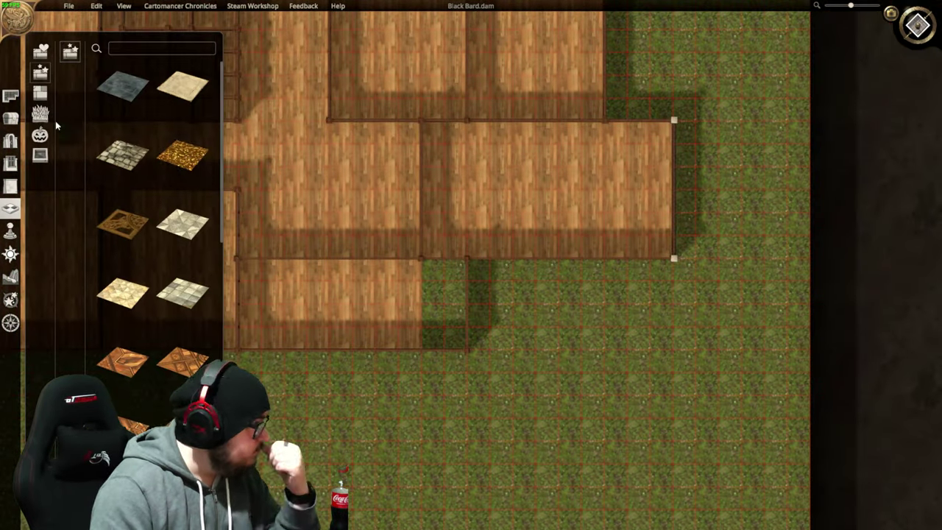
pyautogui.click(41, 115)
# Step: Outline a new walled room area and build the planned top room
pyautogui.press('w')
pyautogui.press('3')
pyautogui.moveTo(452, 374); pyautogui.dragTo(519, 439)
pyautogui.press('2')
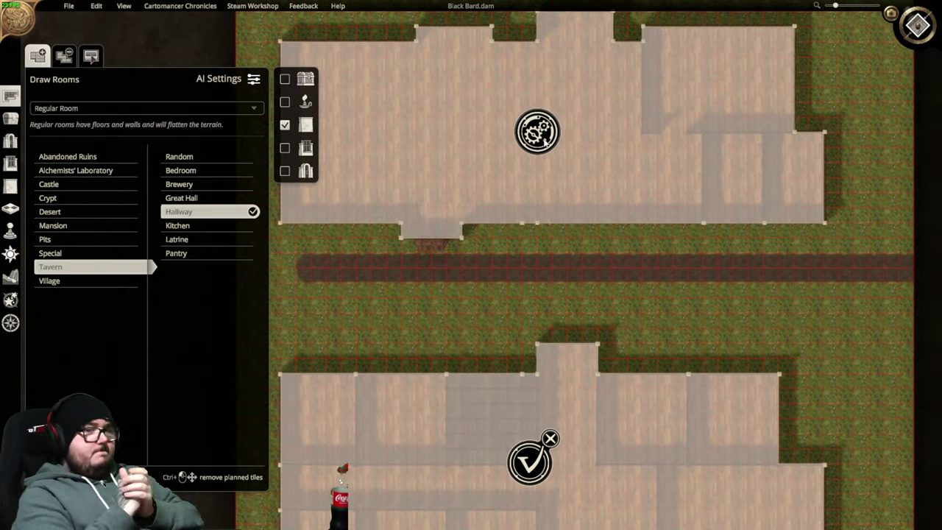
pyautogui.click(543, 138)
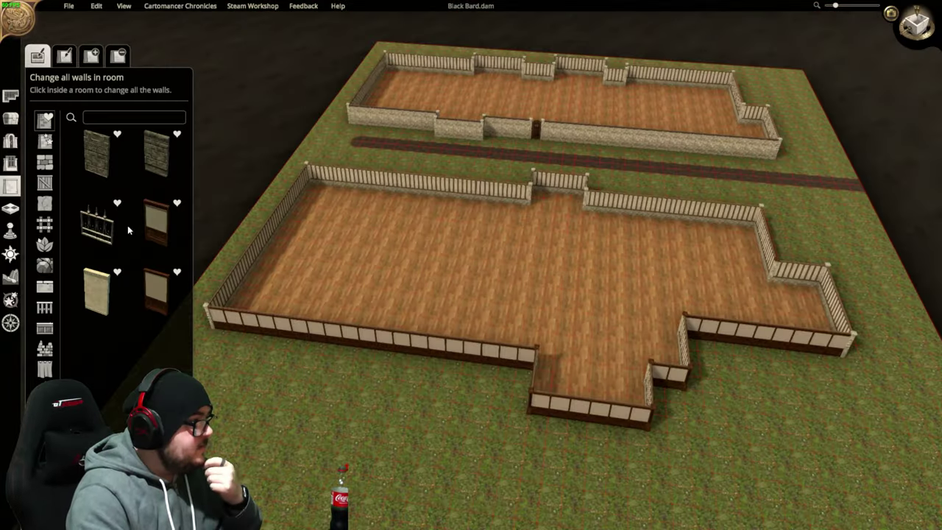
# Step: Orbit the camera around the built rooms and show the favourite wall styles
pyautogui.scroll(-3, 128, 225)
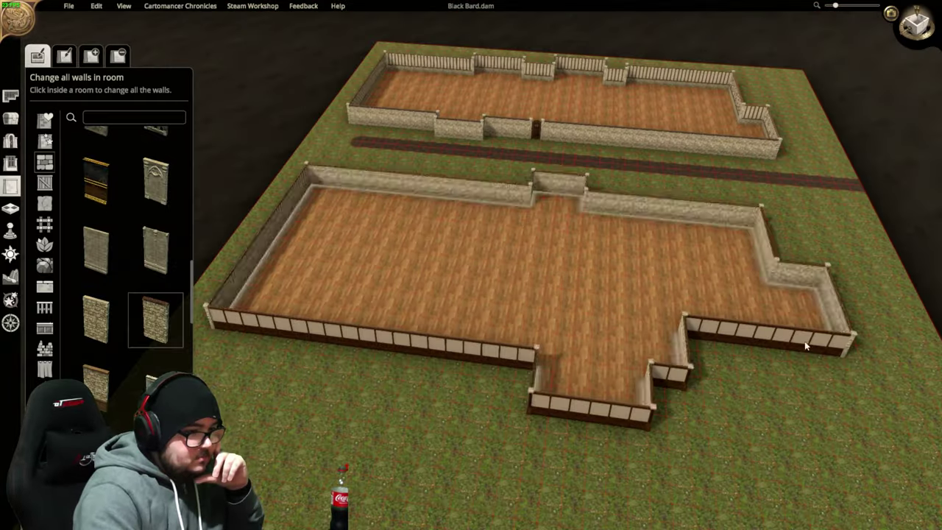
pyautogui.scroll(2, 326, 425)
pyautogui.moveTo(292, 374); pyautogui.dragTo(292, 374, button='right')
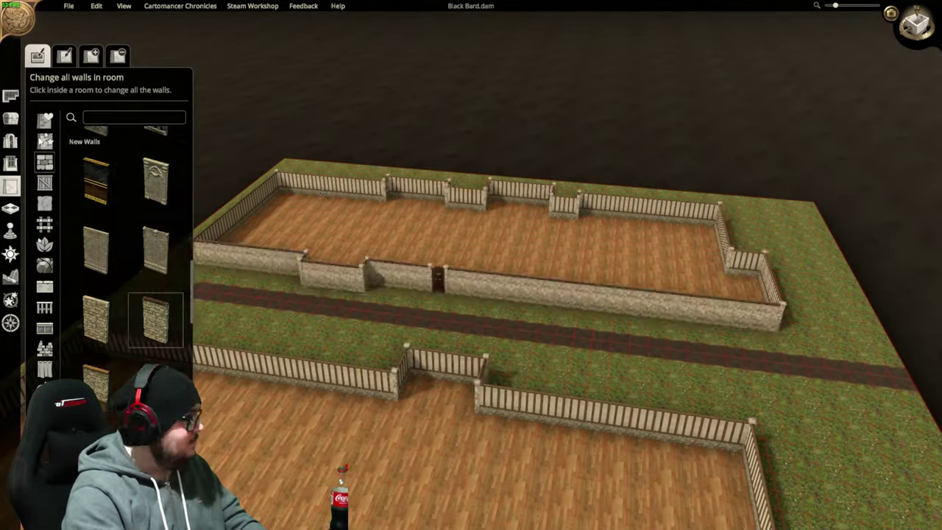
pyautogui.click(44, 119)
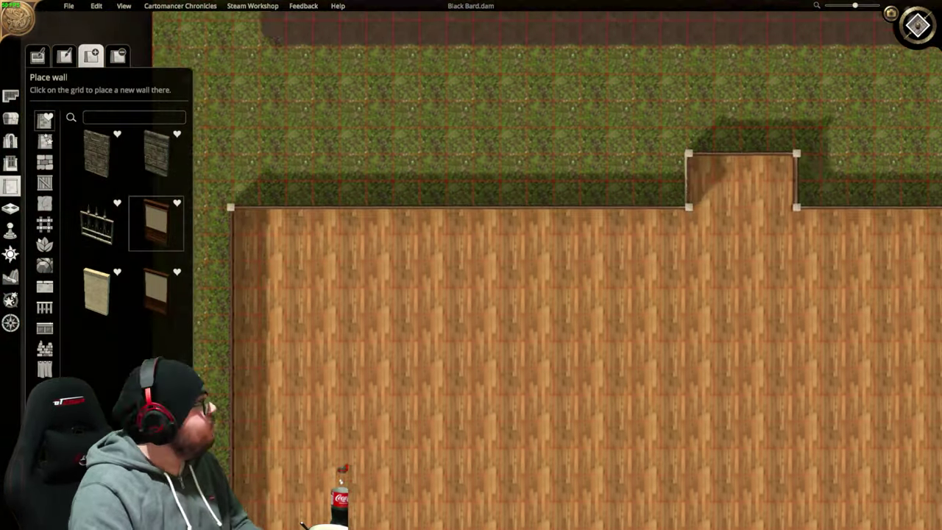
# Step: Alternate between Remove walls and Place wall to rework the building's interior walls
pyautogui.press('Down')
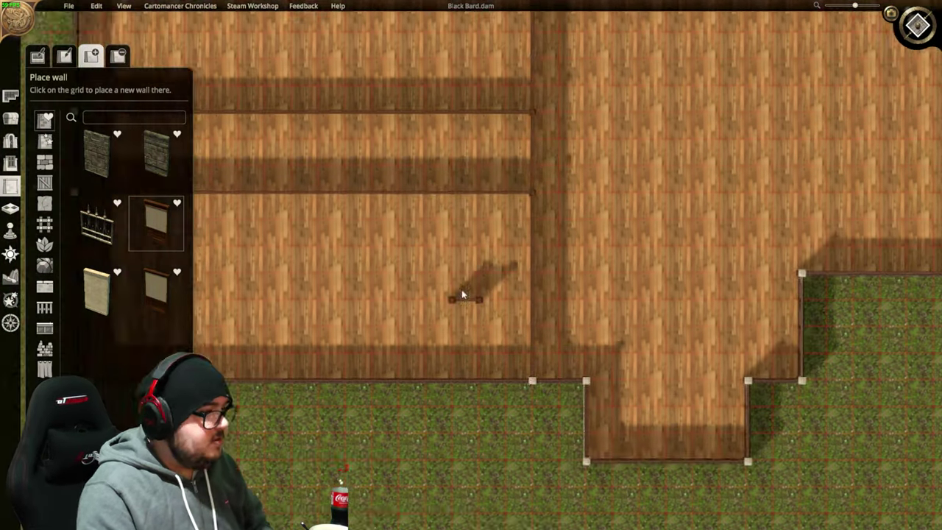
pyautogui.scroll(-3, 462, 294)
pyautogui.scroll(3, 694, 240)
pyautogui.scroll(-3, 572, 146)
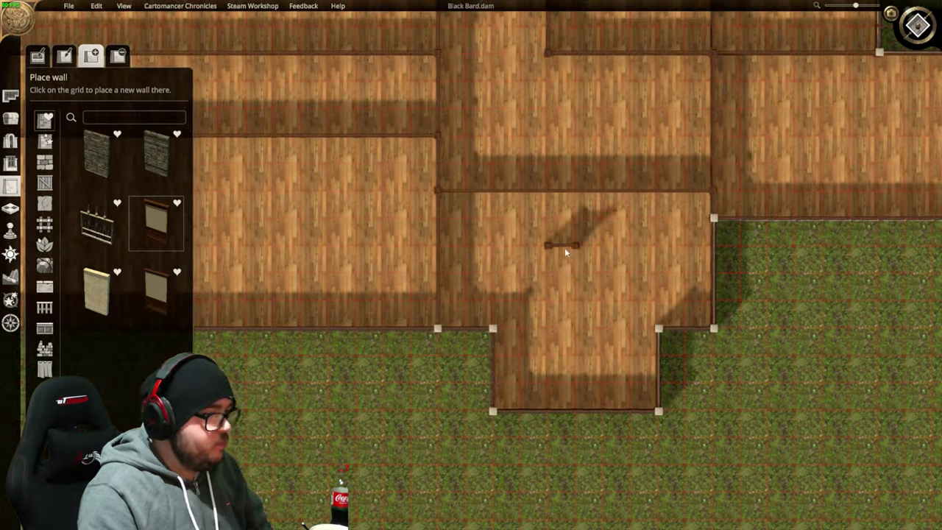
pyautogui.scroll(3, 562, 248)
pyautogui.click(118, 56)
pyautogui.scroll(-3, 492, 217)
pyautogui.click(90, 56)
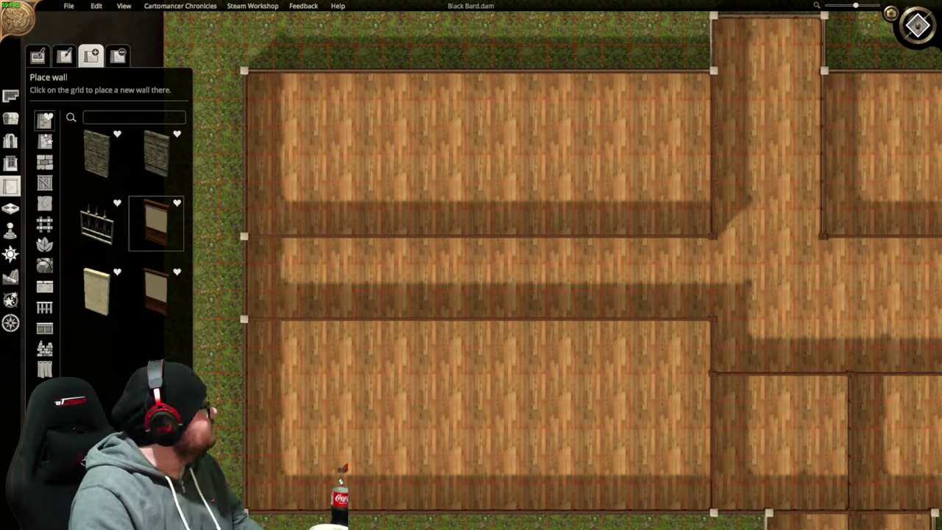
pyautogui.scroll(3, 534, 221)
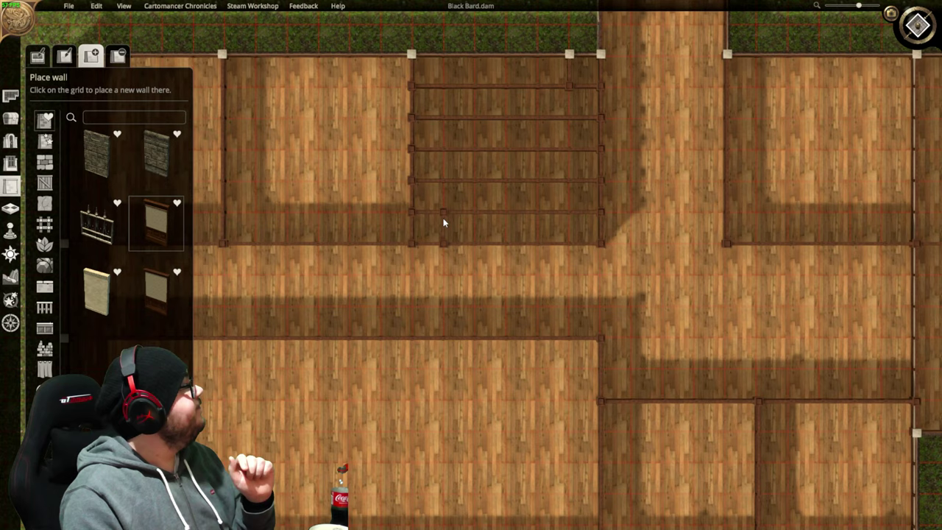
pyautogui.scroll(-3, 540, 71)
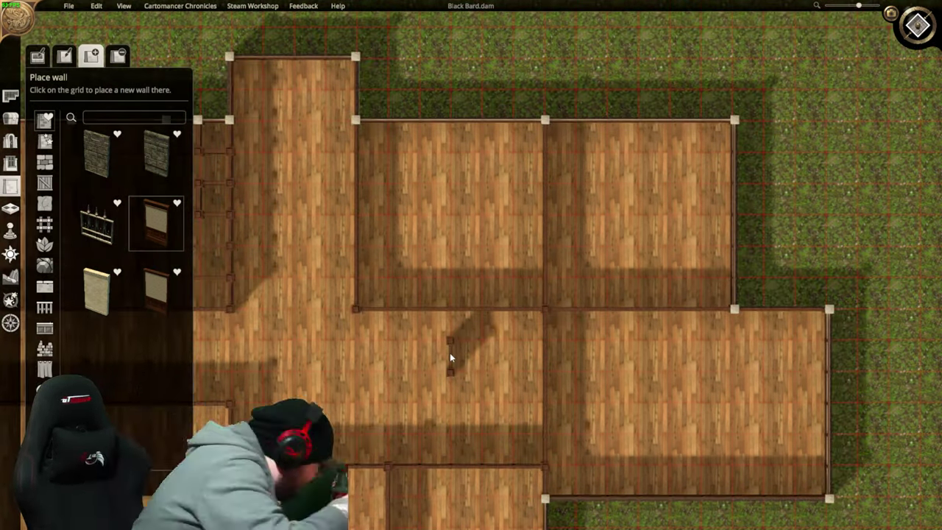
pyautogui.scroll(3, 444, 218)
# Step: Browse the doors and arches asset category to pick openings for the walls
pyautogui.scroll(-3, 445, 199)
pyautogui.scroll(3, 559, 220)
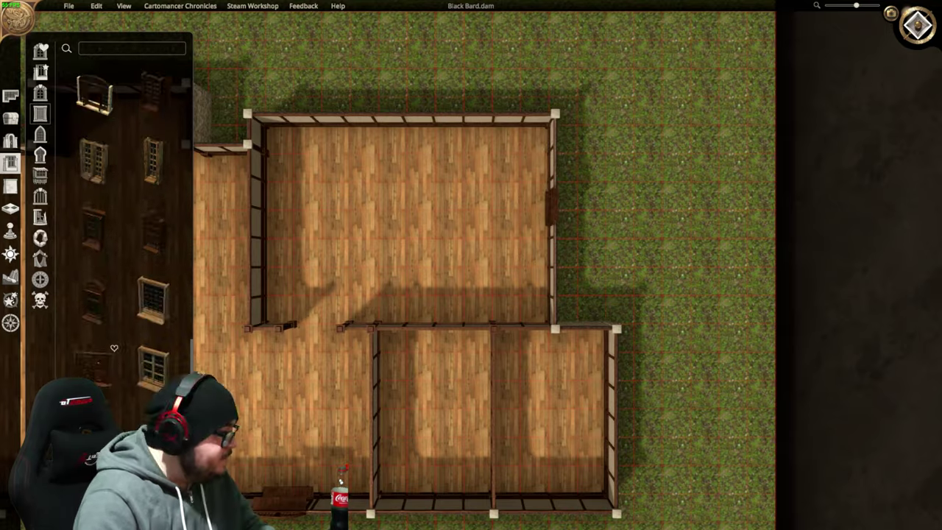
pyautogui.click(10, 140)
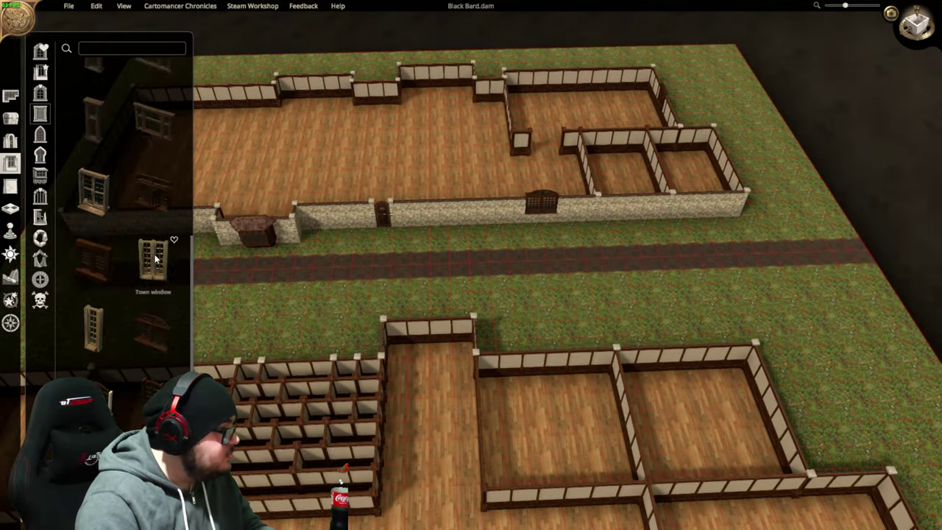
pyautogui.scroll(2, 433, 271)
pyautogui.scroll(3, 431, 351)
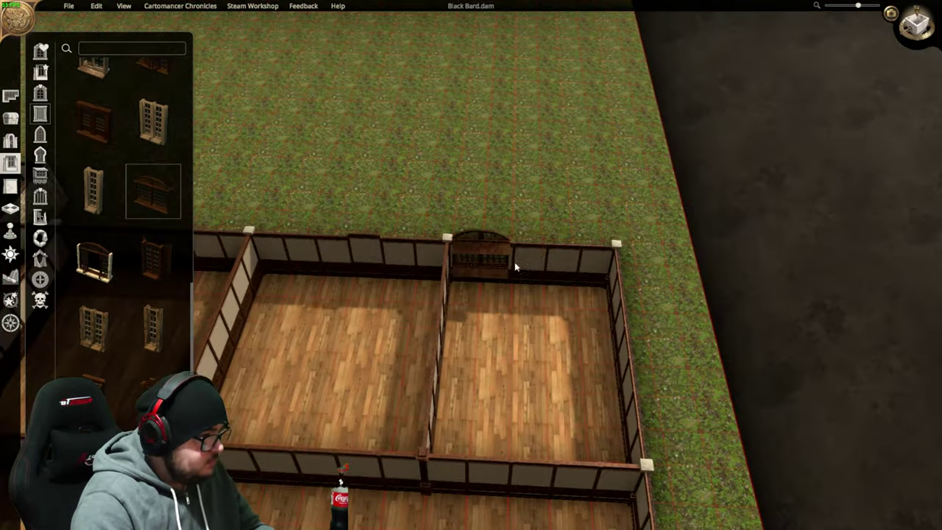
pyautogui.scroll(-4, 515, 262)
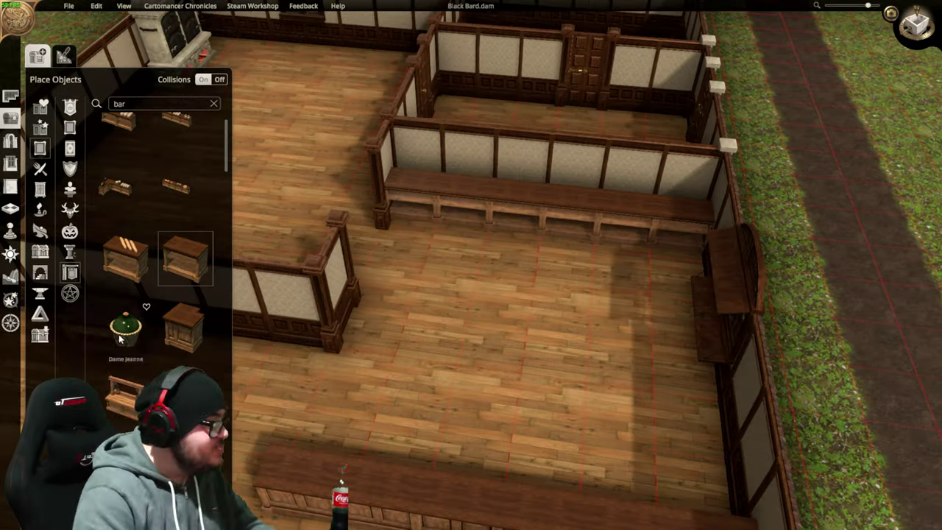
# Step: Search the object library for 'rel' and place the chosen asset in the room
pyautogui.write('rel')
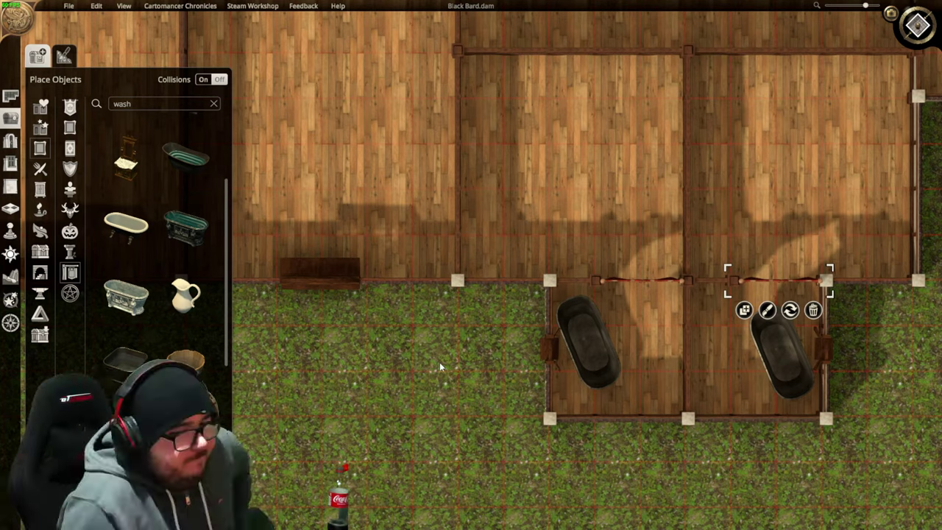
pyautogui.click(10, 96)
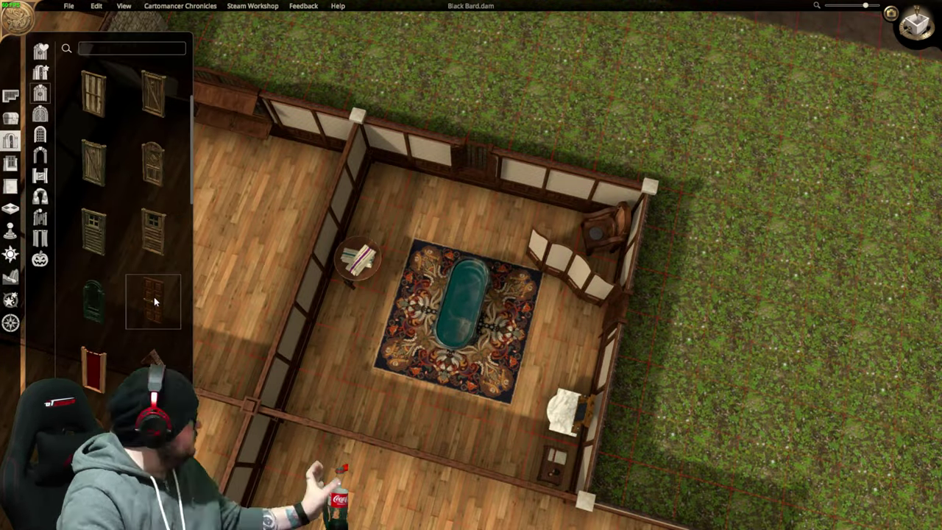
# Step: Move the view from the bathroom to the small room at the top edge and bring up stair pieces
pyautogui.hotkey('ctrl', 'Up')
pyautogui.press('Escape')
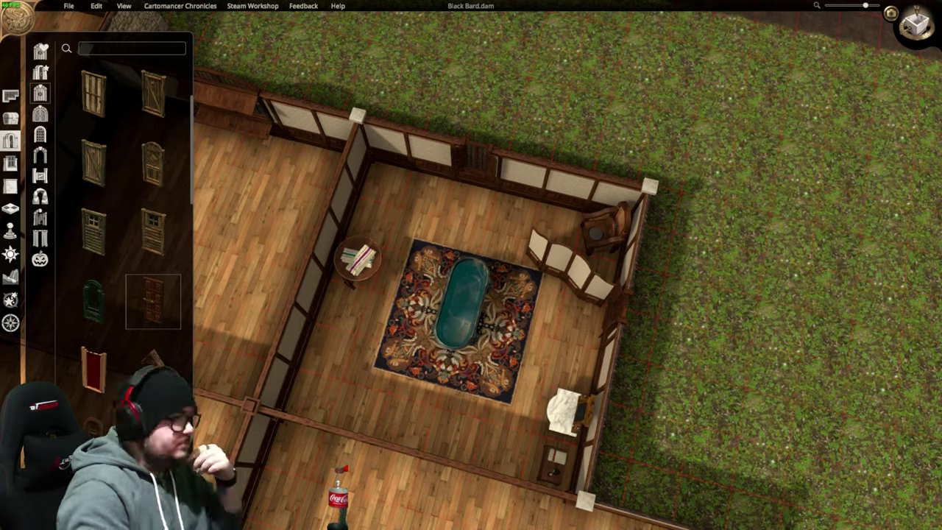
pyautogui.hotkey('ctrl', 'Right')
pyautogui.hotkey('ctrl', 'Left')
pyautogui.moveTo(333, 385); pyautogui.dragTo(513, 273, button='right')
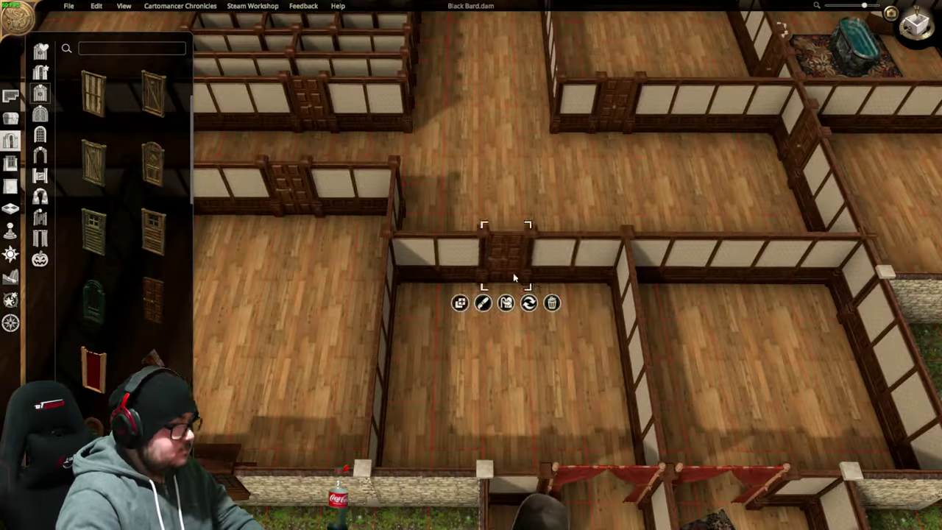
pyautogui.click(11, 118)
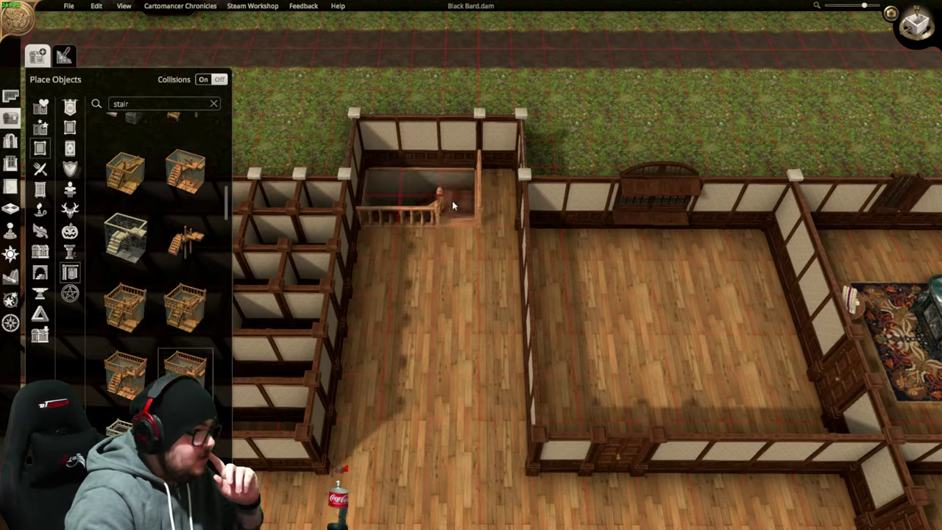
# Step: Place a wooden staircase in the fireplace room, then search 'stairs' and swing the view to face it
pyautogui.click(214, 103)
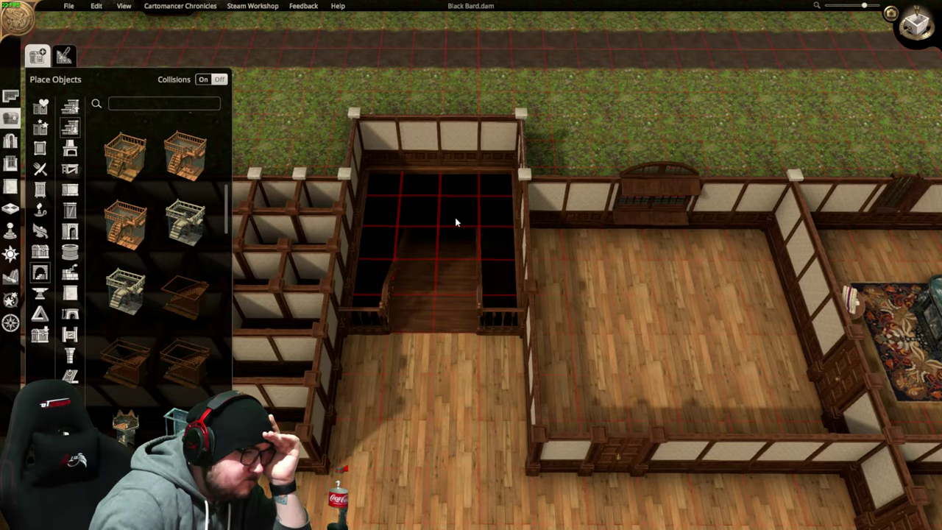
pyautogui.click(454, 219)
pyautogui.moveTo(455, 219); pyautogui.dragTo(114, 111, button='right')
pyautogui.click(114, 109)
pyautogui.write('stairs')
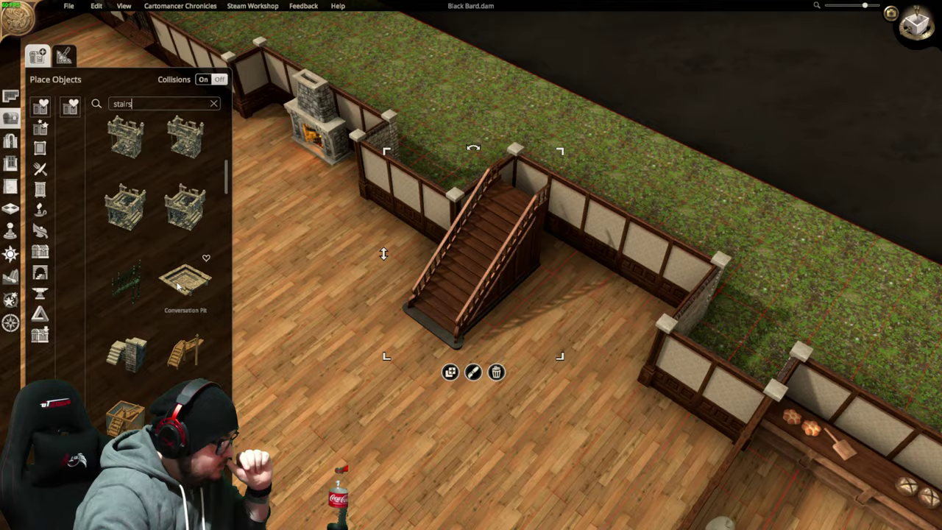
pyautogui.moveTo(397, 395); pyautogui.dragTo(516, 397, button='right')
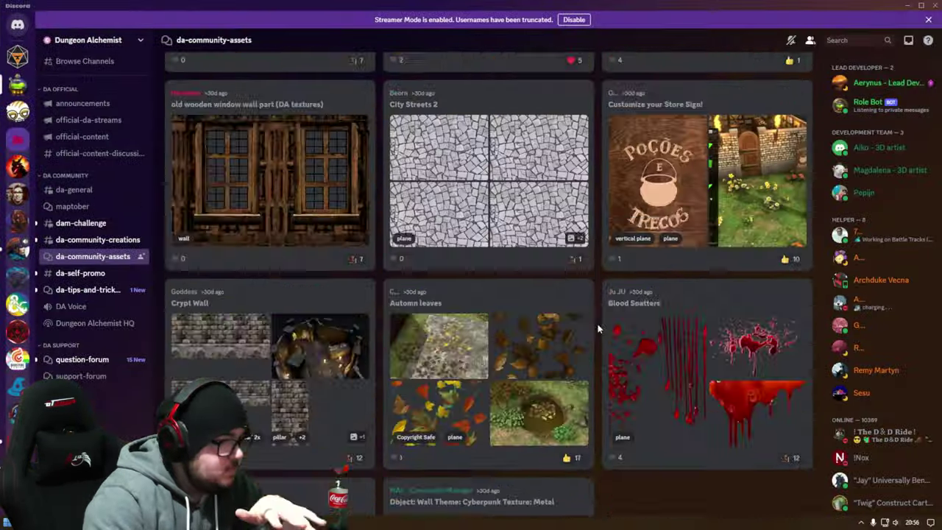
# Step: Select the placed staircase, check the Steam Workshop stair results, then orbit back around it
pyautogui.click(462, 187)
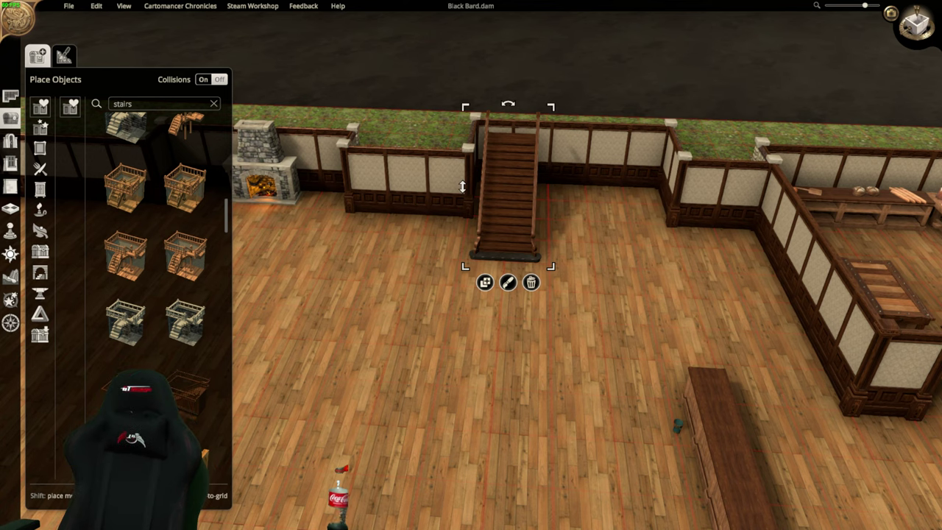
pyautogui.hotkey('alt', 'Tab')
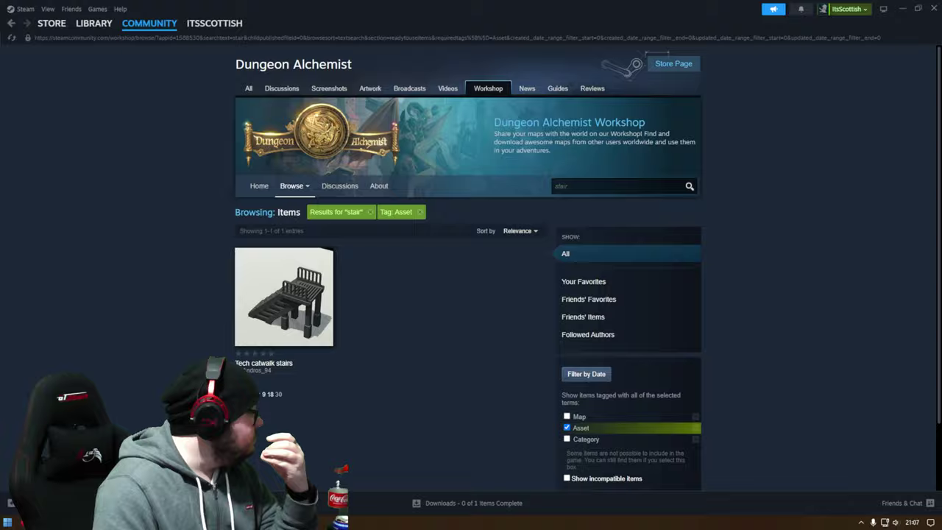
pyautogui.hotkey('alt', 'Tab')
pyautogui.moveTo(614, 190); pyautogui.dragTo(280, 321, button='right')
pyautogui.scroll(-6, 202, 317)
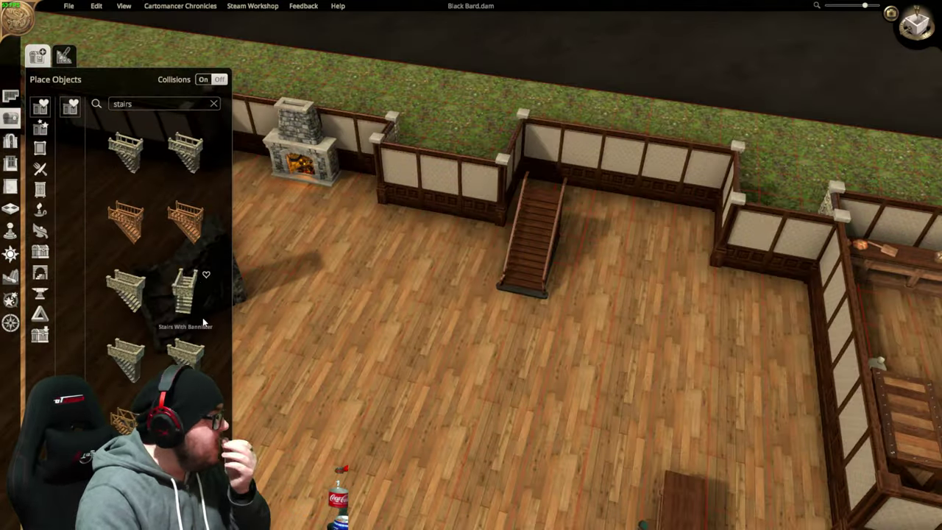
# Step: Return to Dungeon Alchemist and zoom toward the covered wooden booth on the outer wall
pyautogui.hotkey('alt', 'Tab')
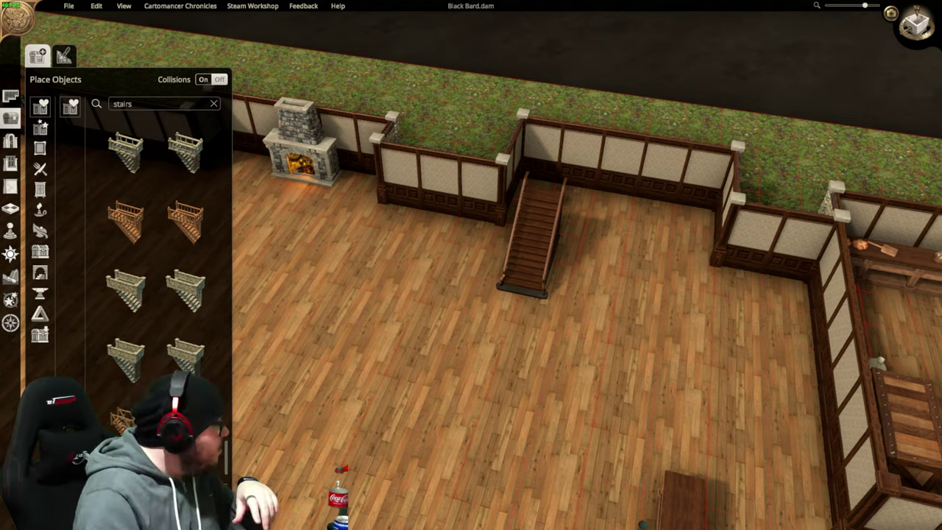
pyautogui.scroll(-3, 155, 294)
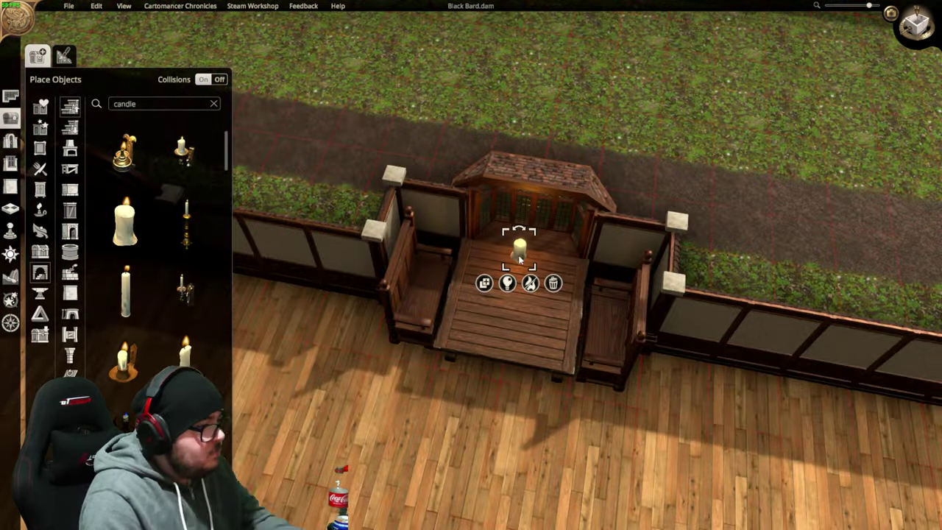
# Step: Place the lute on the table
pyautogui.click(535, 282)
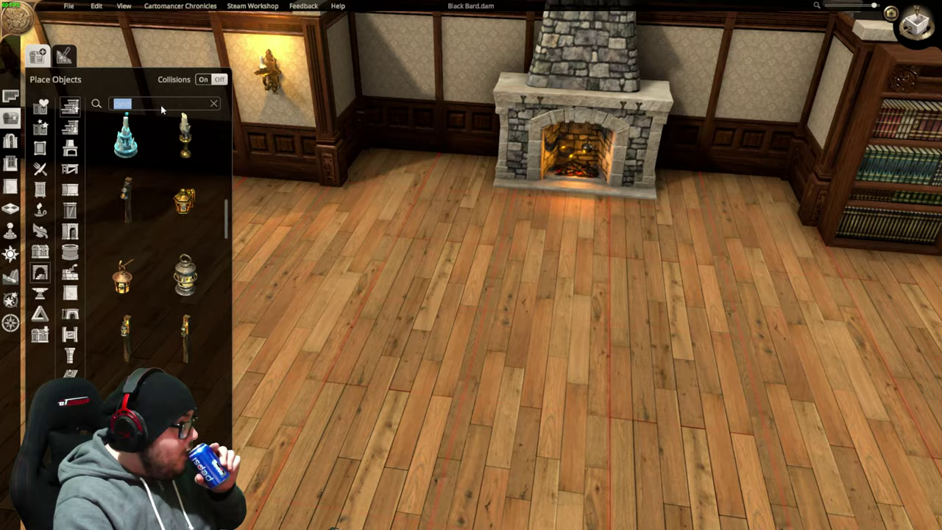
# Step: Search the object library for 'food'
pyautogui.write('food')
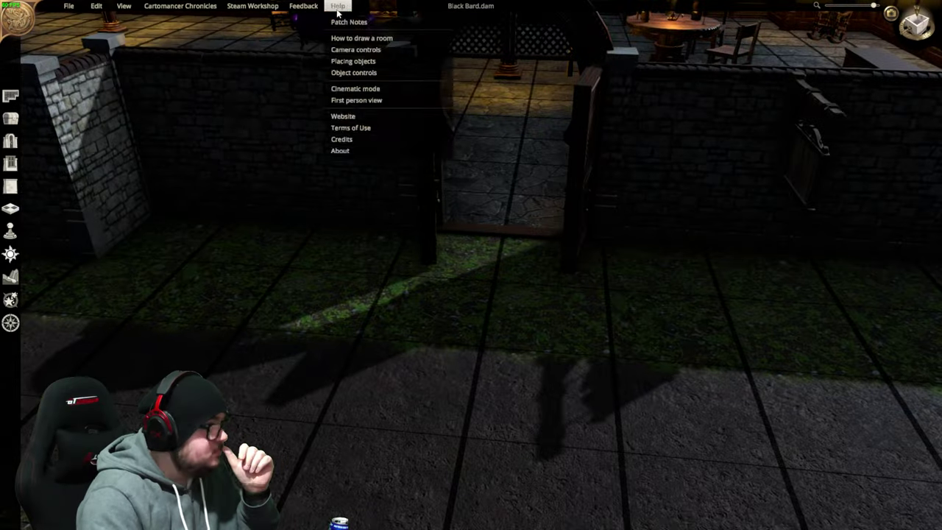
# Step: View the bar at ground level in cinematic mode, then return to the editor
pyautogui.click(846, 28)
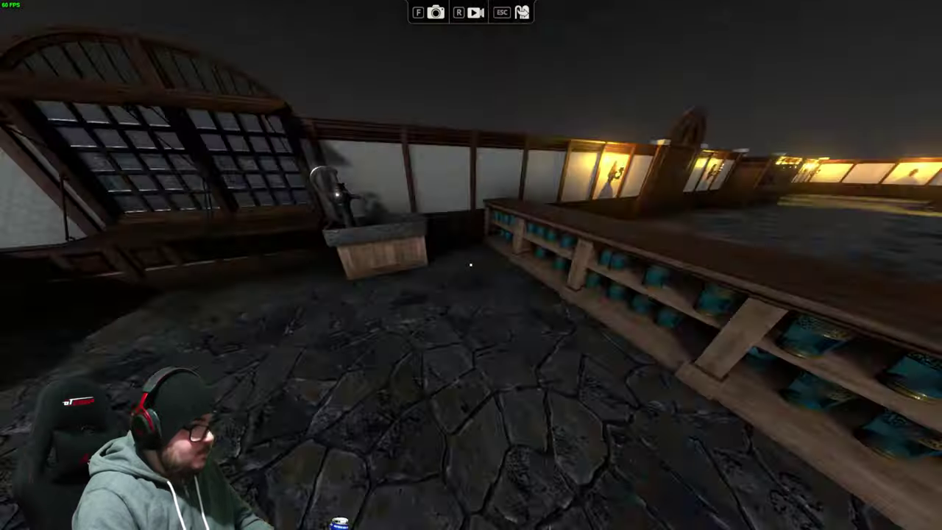
pyautogui.press('Escape')
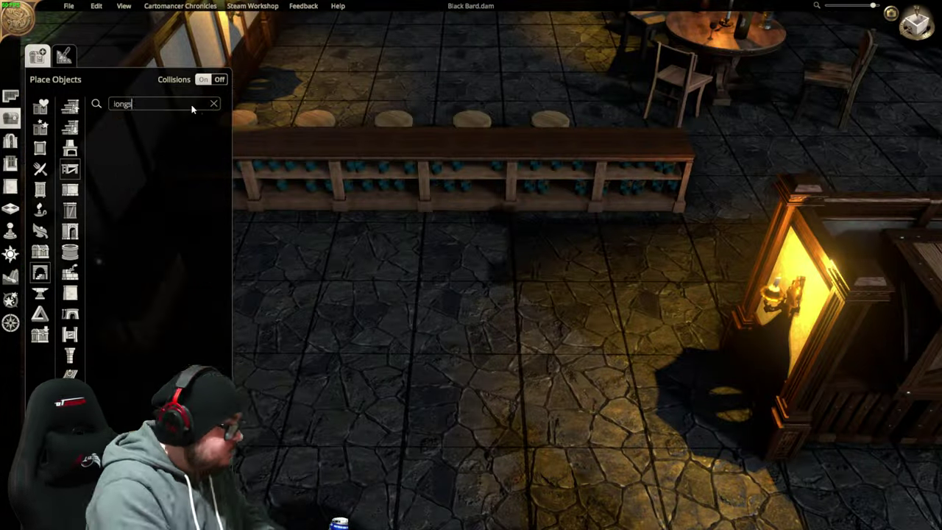
# Step: Pan across the bar to bring the left wall by the arched doors into view
pyautogui.moveTo(277, 192); pyautogui.dragTo(532, 203, button='middle')
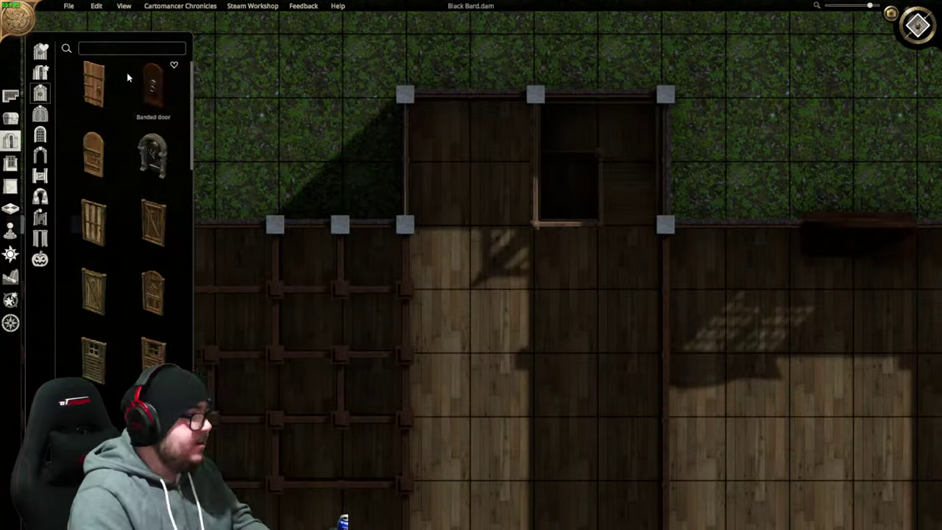
# Step: Pan the top-down map down, then back up and left to reveal the grass
pyautogui.scroll(-5, 128, 77)
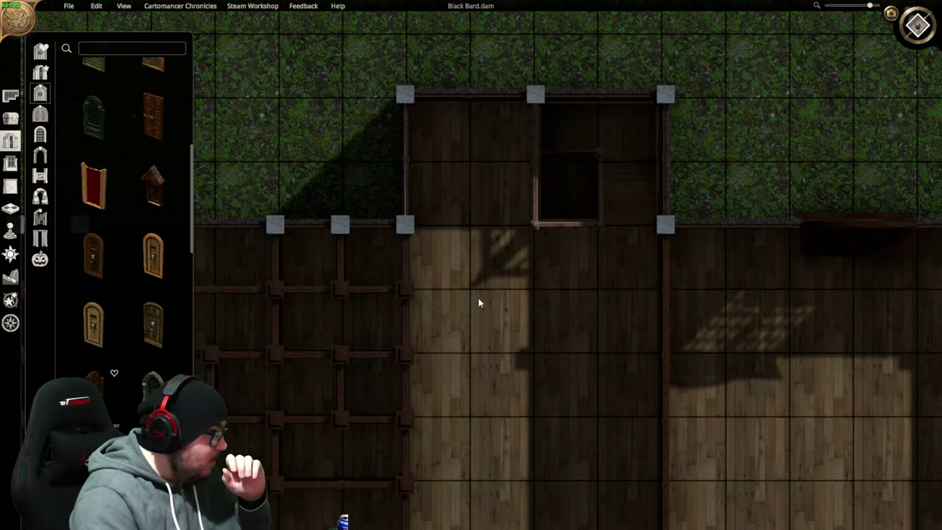
pyautogui.press('s')
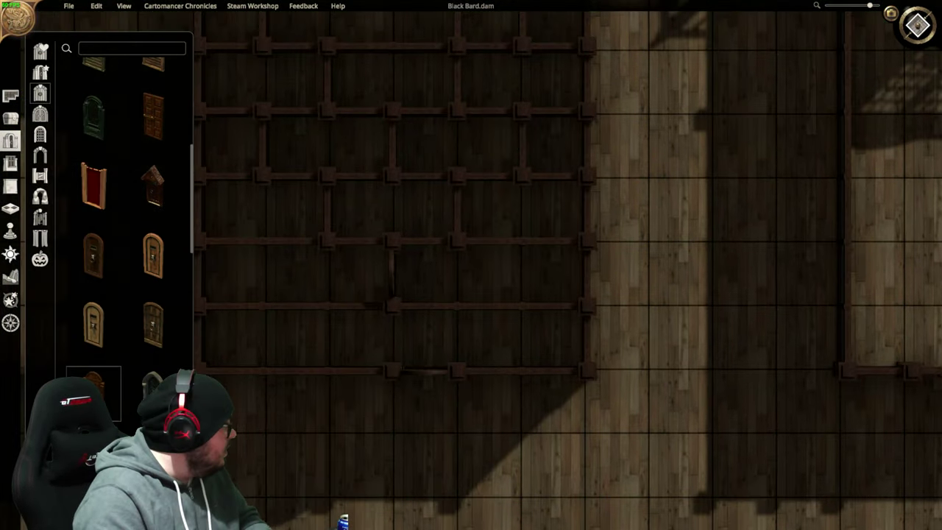
pyautogui.press('w')
pyautogui.press('a')
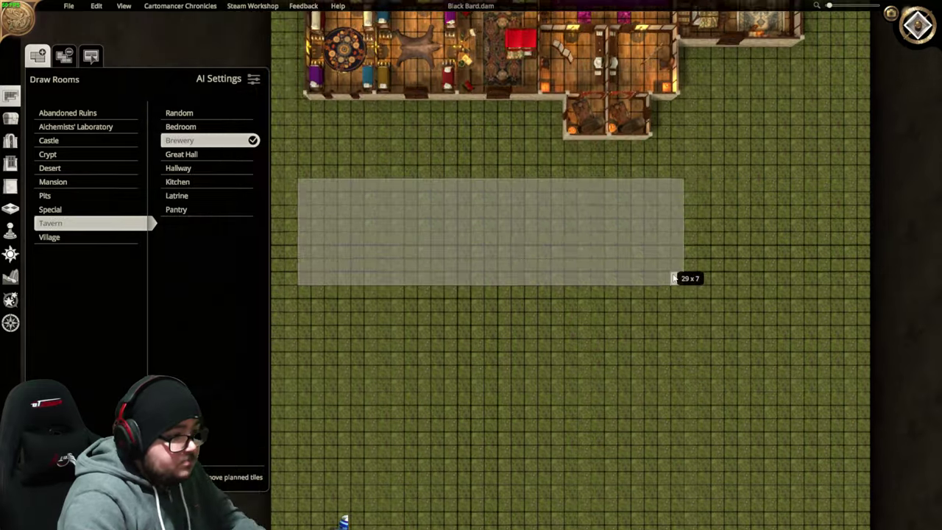
# Step: Generate Tavern-themed Brewery furnishings, barrels and vats, for the new stone-floored room
pyautogui.scroll(5, 484, 319)
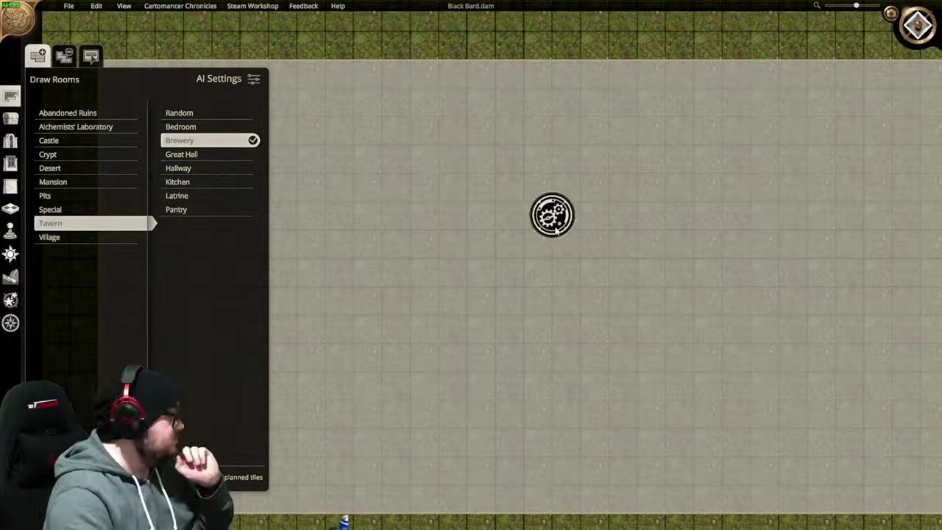
pyautogui.click(555, 228)
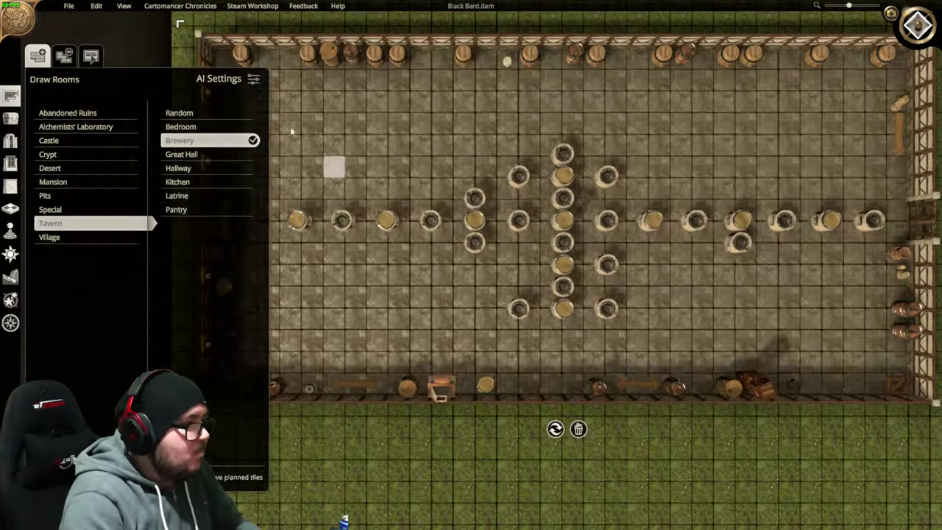
pyautogui.scroll(-5, 474, 308)
pyautogui.scroll(4, 575, 276)
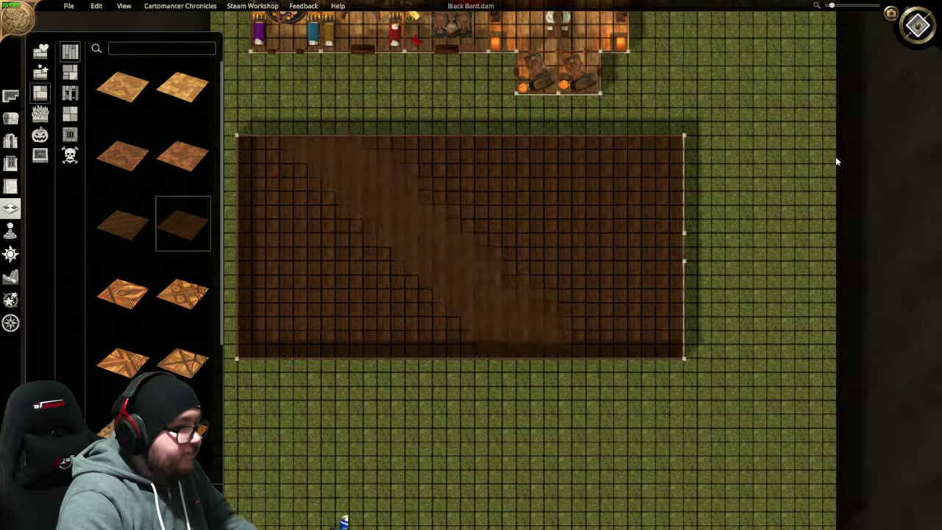
pyautogui.scroll(3, 633, 212)
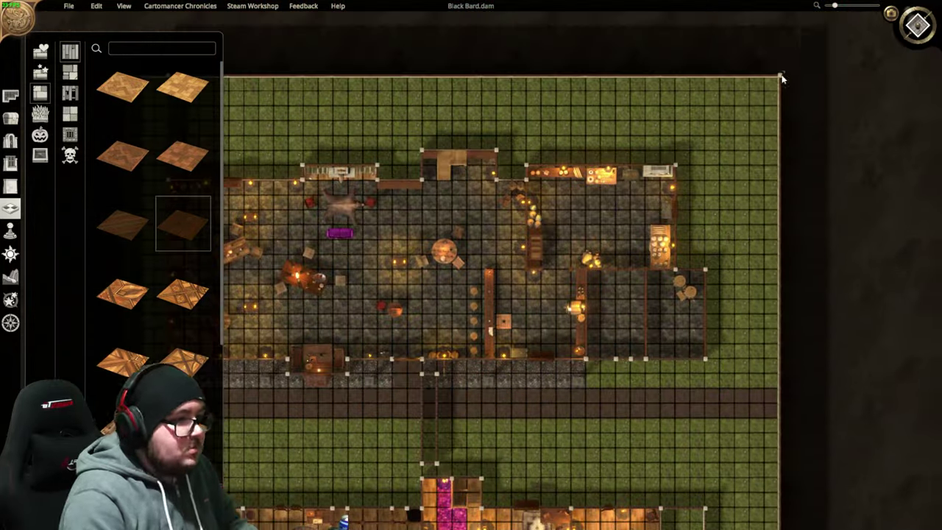
# Step: Return the view to the brewery and switch to the tilted 3D view
pyautogui.press('w')
pyautogui.press('s')
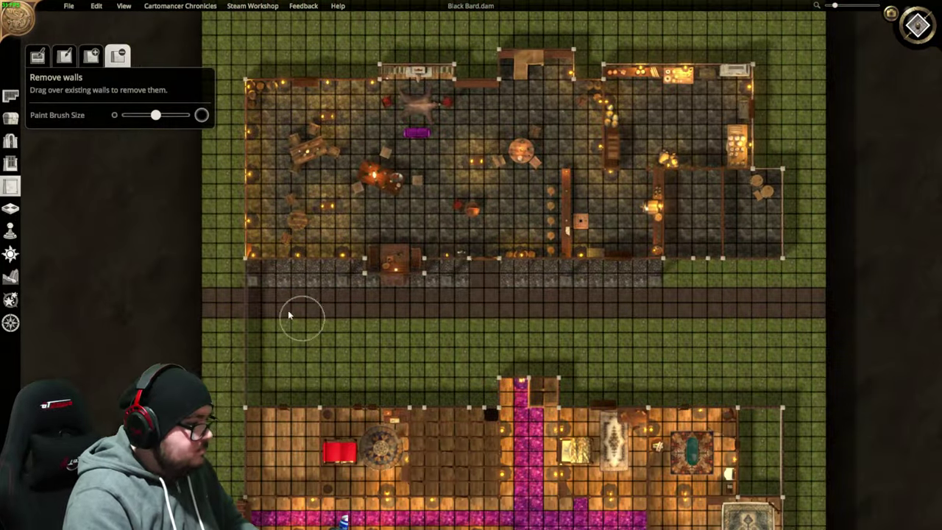
pyautogui.press('Tab')
pyautogui.press('Tab')
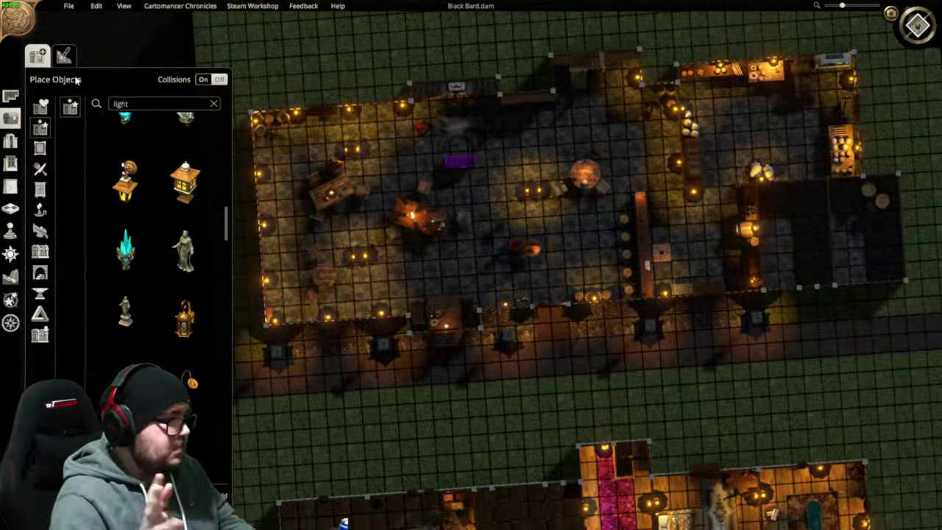
# Step: Export the map as a Foundry Export JPEG with lights rendered in the image only
pyautogui.click(68, 6)
pyautogui.click(89, 72)
pyautogui.click(463, 244)
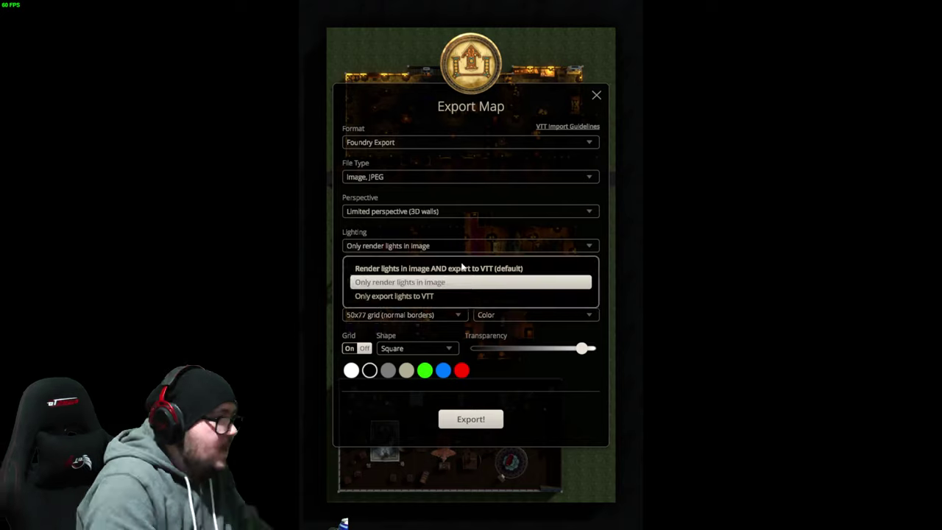
pyautogui.click(420, 280)
pyautogui.click(469, 419)
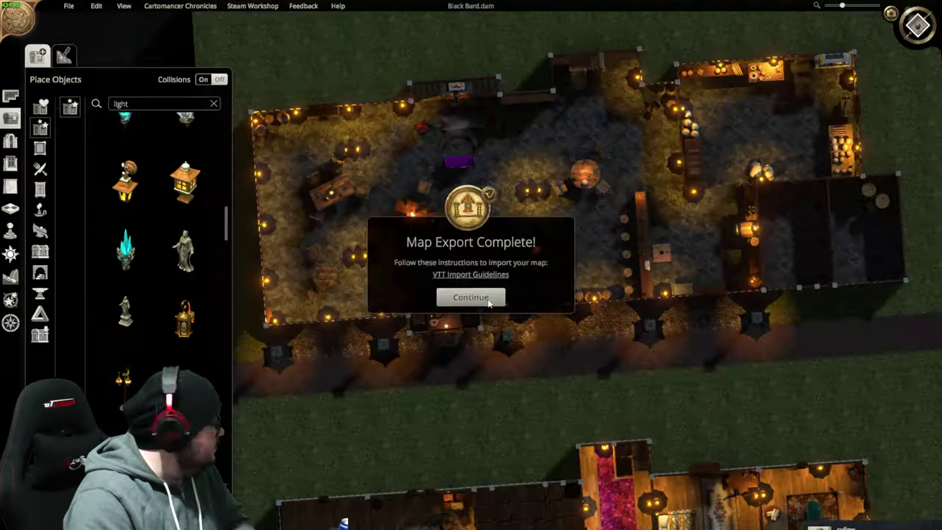